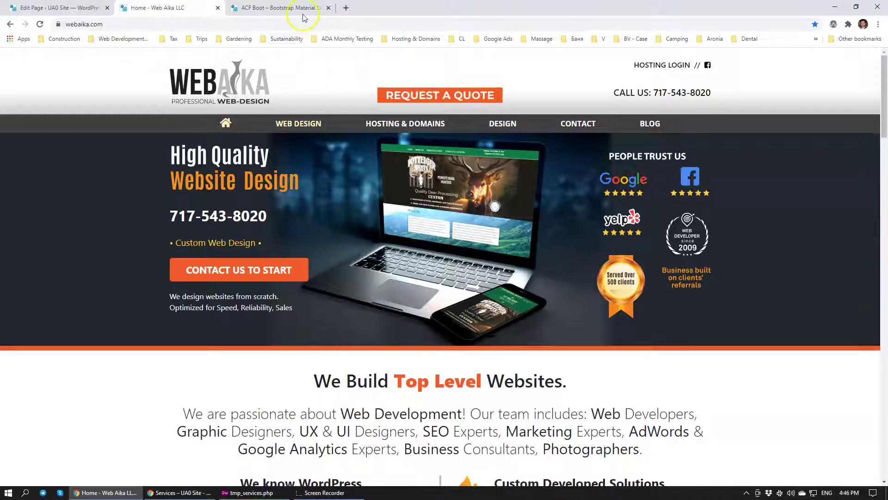
# Scroll through the King Bros page editor rows, then return to the ACFboot home page
pyautogui.scroll(-1, 442, 273)
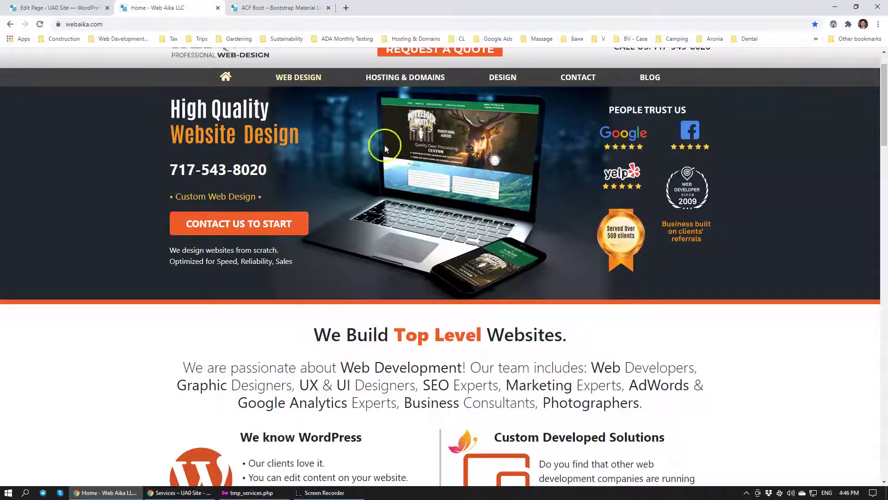
pyautogui.click(278, 7)
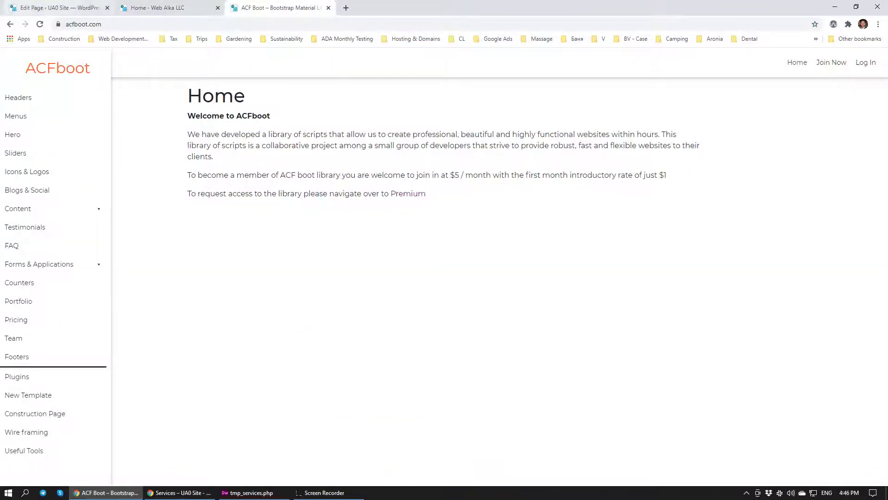
pyautogui.click(59, 7)
pyautogui.scroll(6, 193, 234)
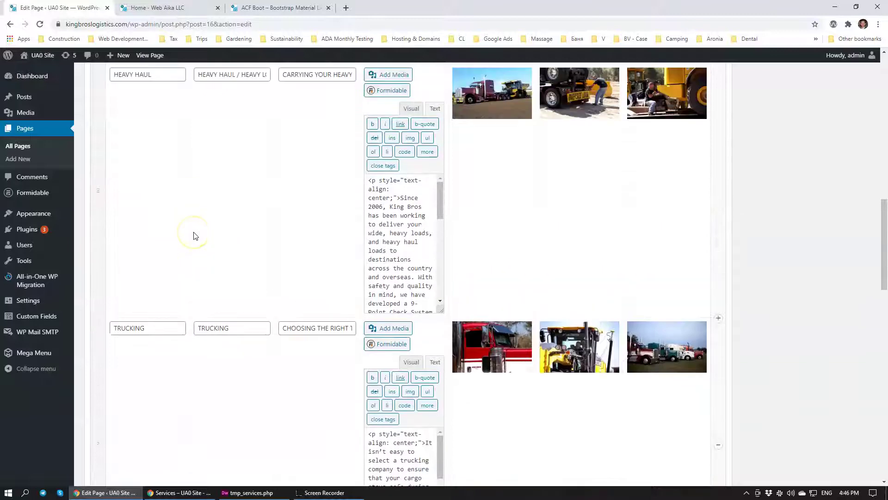
pyautogui.scroll(6, 194, 234)
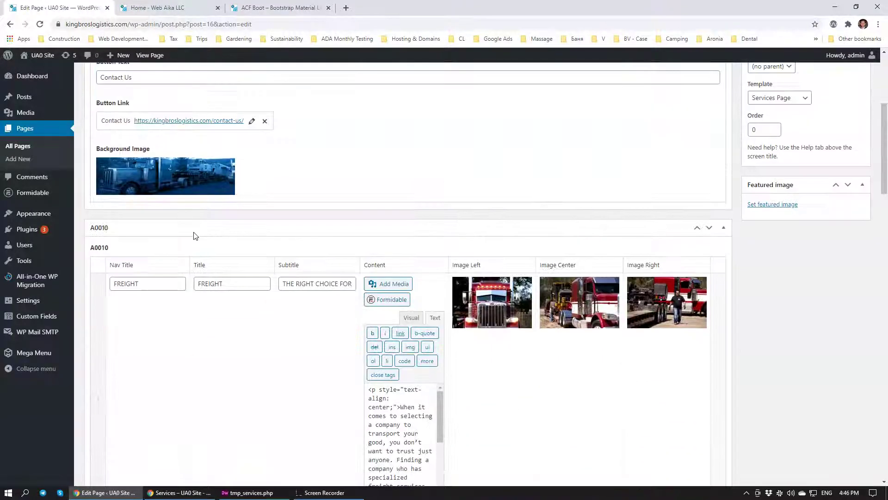
pyautogui.click(278, 8)
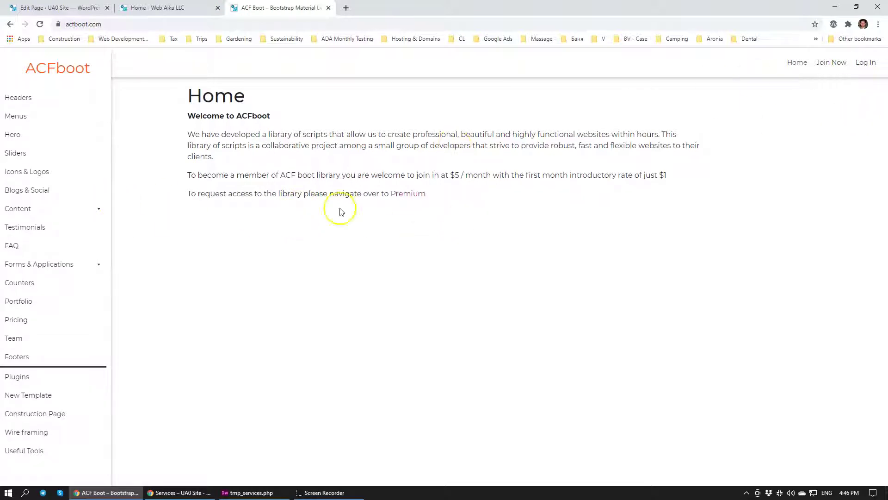
# Review ACFboot's Premium signup terms ($1 first month) and the Content Blocks (BC) examples
pyautogui.click(830, 64)
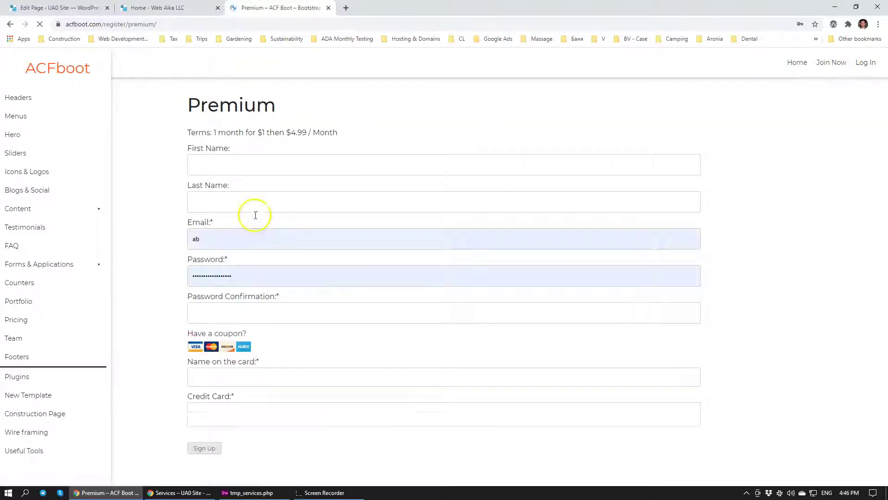
pyautogui.moveTo(267, 132); pyautogui.dragTo(253, 133)
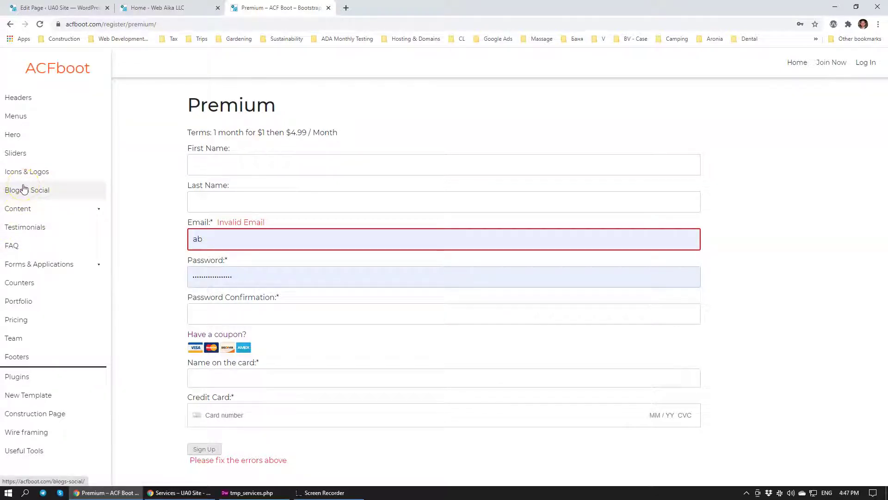
pyautogui.click(28, 209)
pyautogui.click(33, 241)
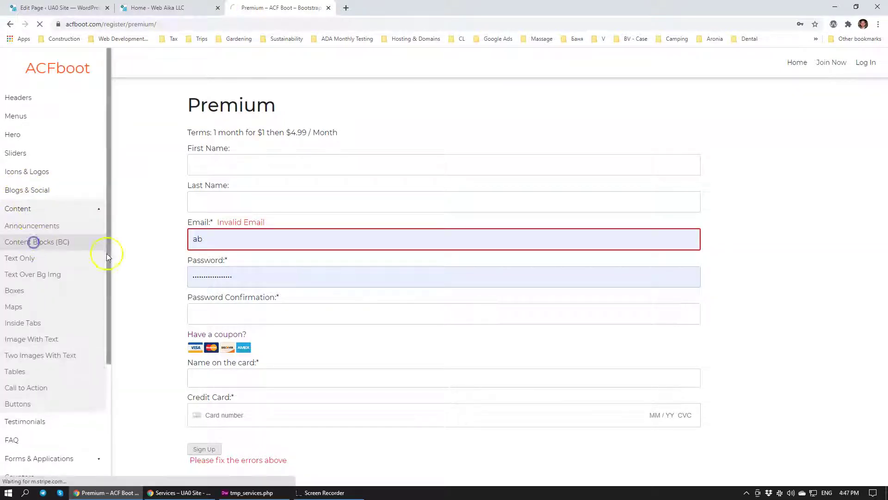
pyautogui.scroll(-5, 376, 163)
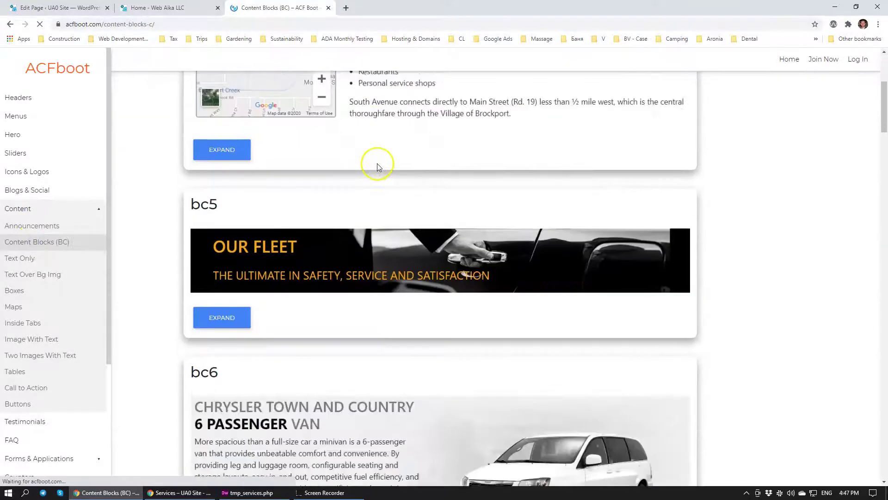
pyautogui.scroll(6, 378, 167)
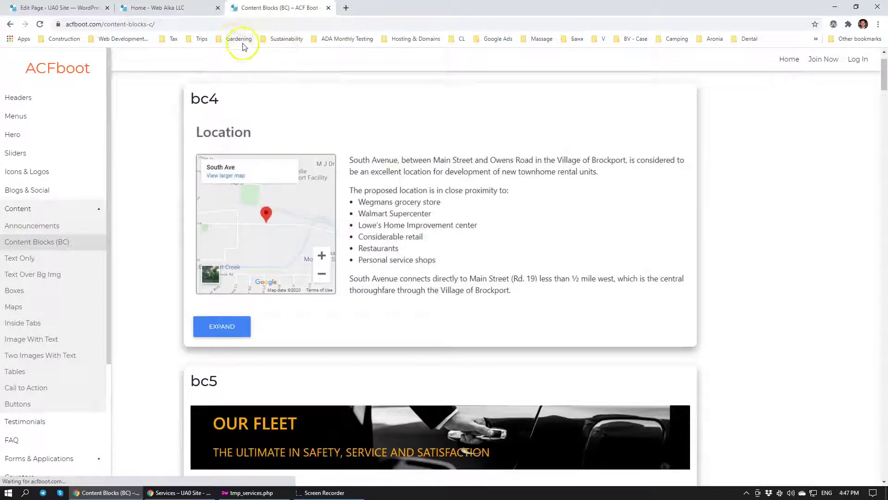
# Close the Content Blocks and Web Aika tabs, then scroll through the King Bros Services window
pyautogui.click(329, 8)
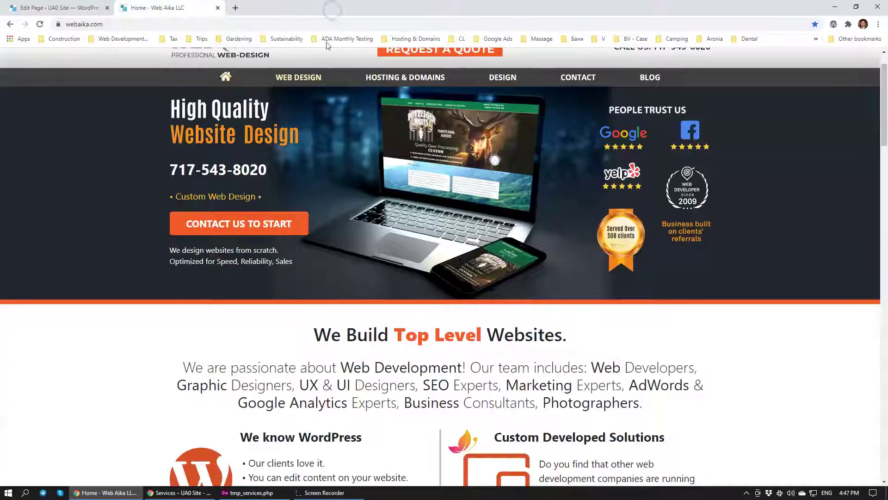
pyautogui.click(217, 8)
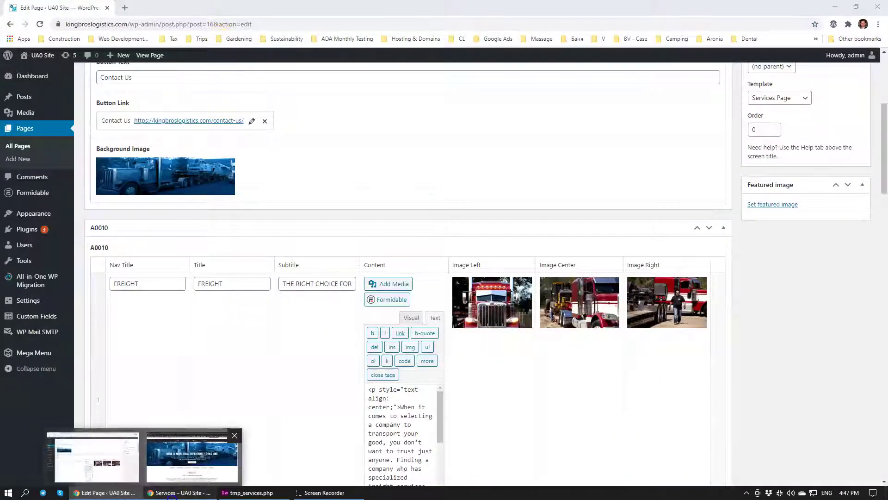
pyautogui.click(172, 493)
pyautogui.scroll(1, 287, 299)
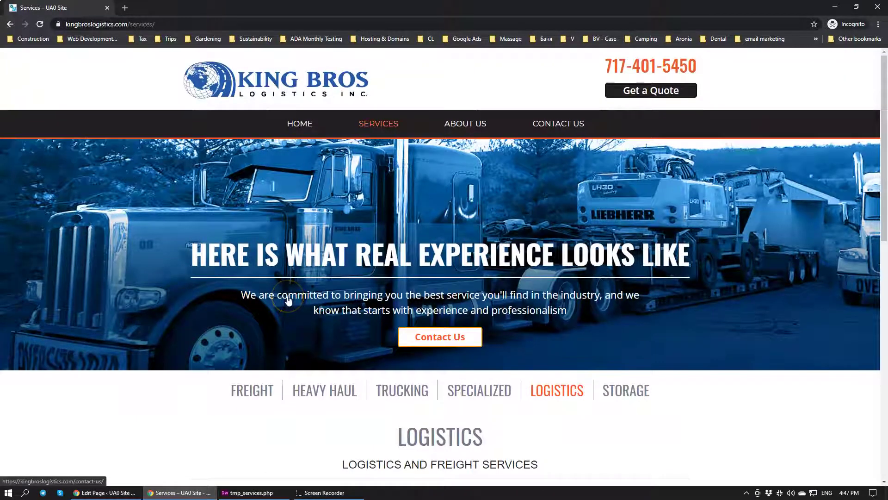
pyautogui.scroll(-4, 288, 299)
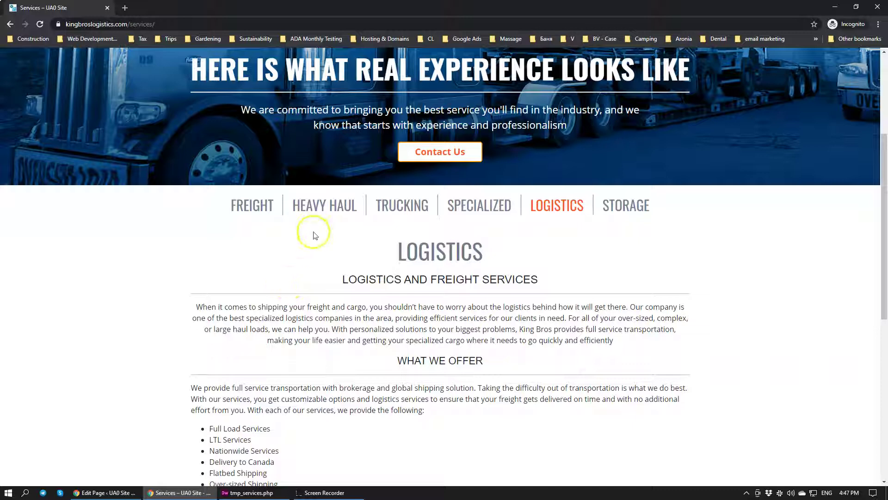
pyautogui.scroll(-3, 301, 283)
pyautogui.scroll(-4, 300, 280)
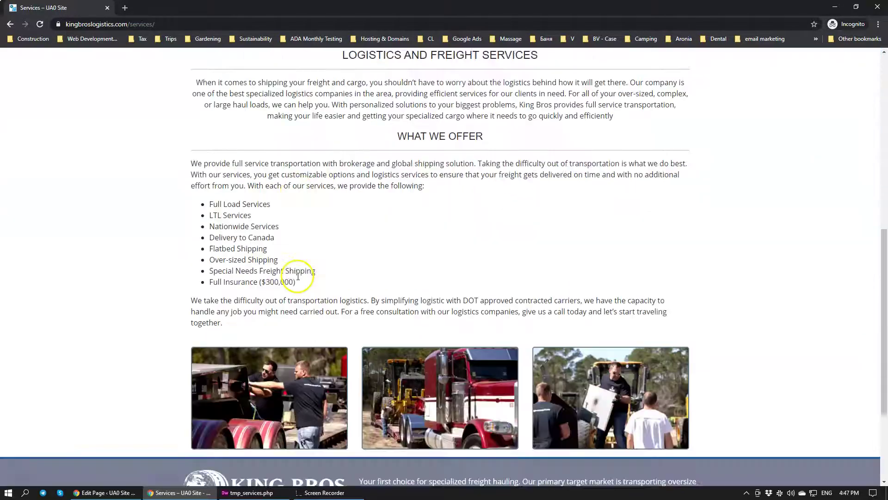
pyautogui.scroll(3, 298, 279)
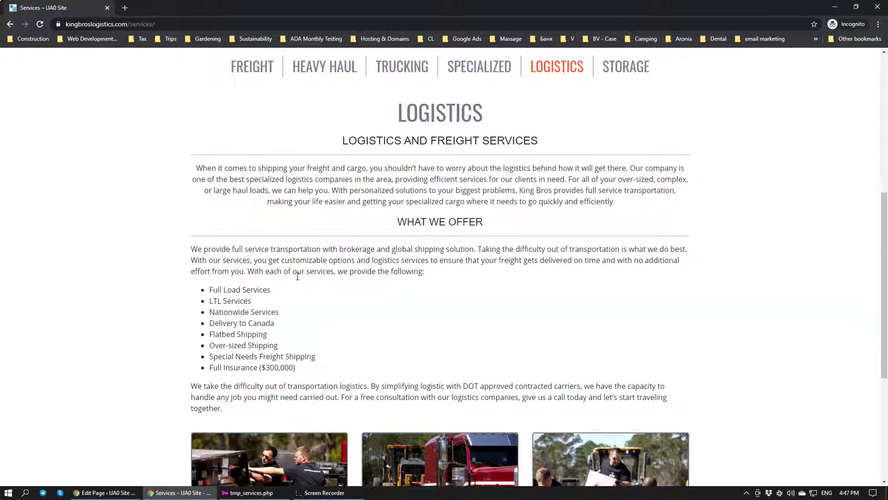
pyautogui.scroll(4, 320, 222)
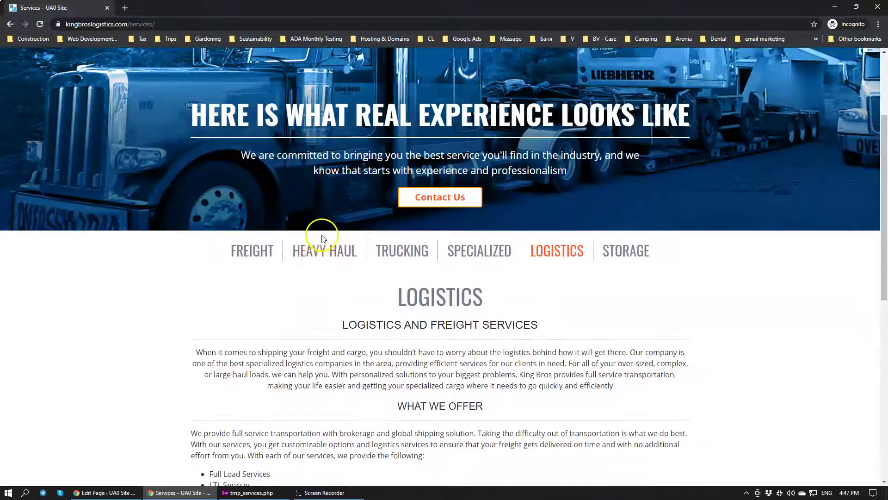
pyautogui.scroll(3, 301, 337)
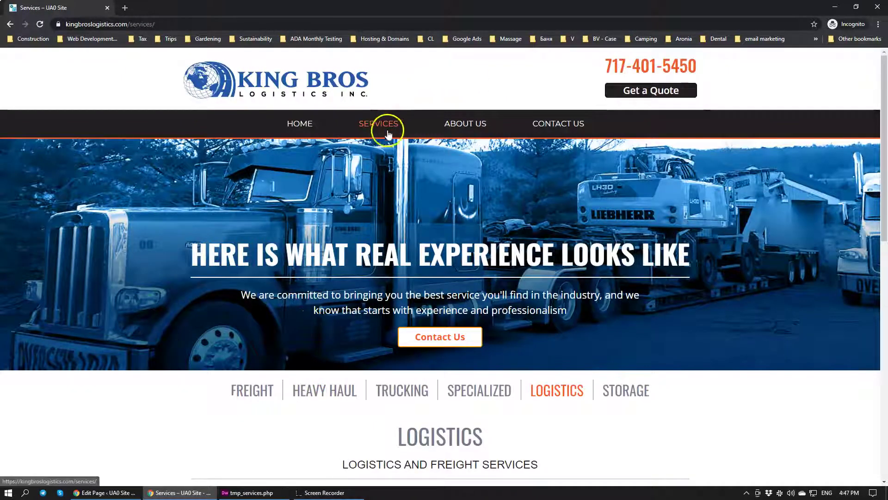
# Go to the King Bros Logistics homepage and scroll its Top 3 Services section
pyautogui.click(294, 128)
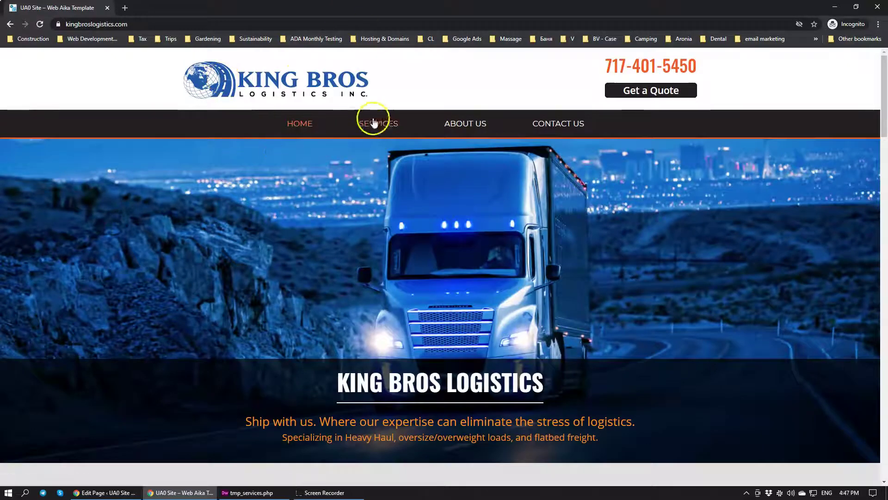
pyautogui.scroll(-11, 369, 162)
pyautogui.scroll(-20, 369, 162)
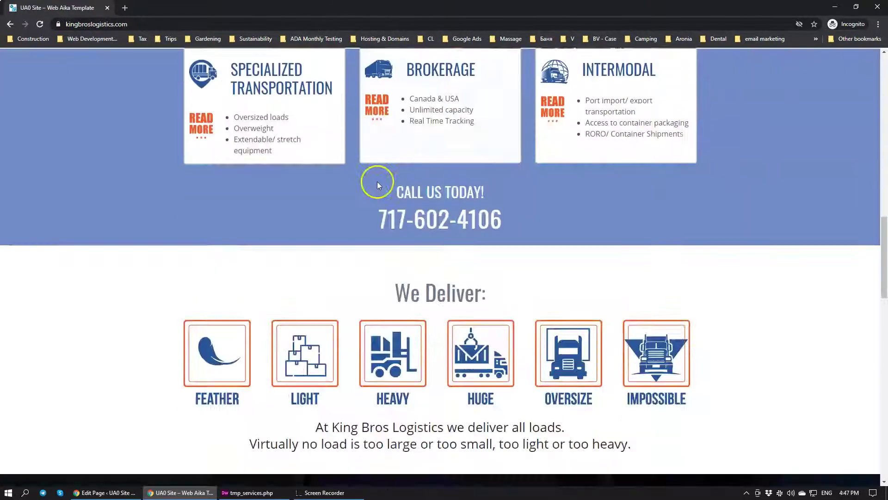
pyautogui.scroll(8, 396, 160)
pyautogui.scroll(20, 395, 160)
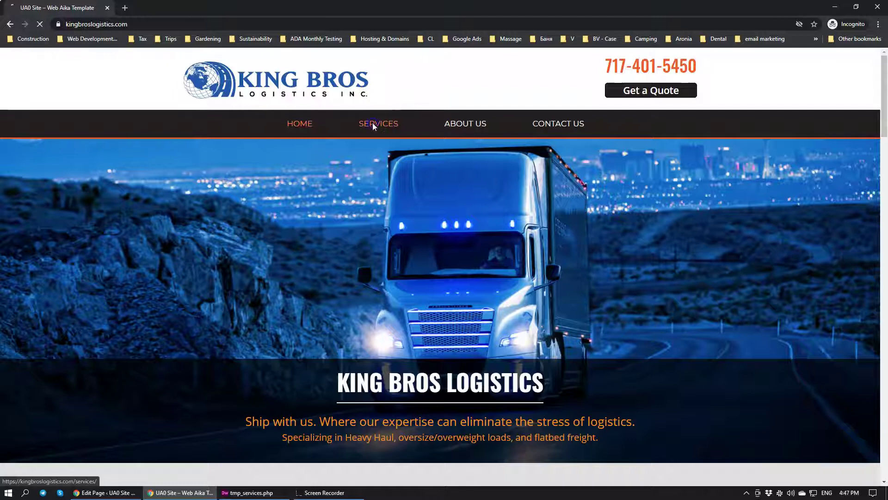
# Flip through the Heavy Haul, Trucking, Specialized, Logistics and Storage tabs, then back to Freight
pyautogui.scroll(-4, 287, 245)
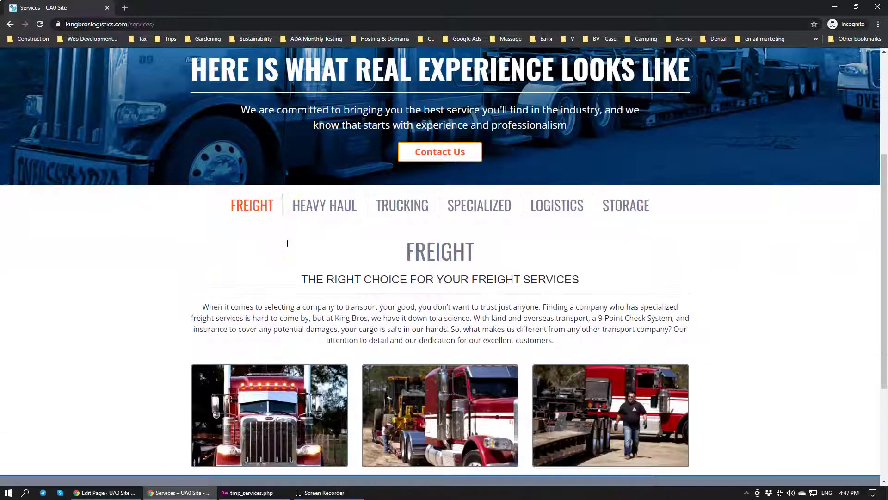
pyautogui.scroll(-3, 289, 247)
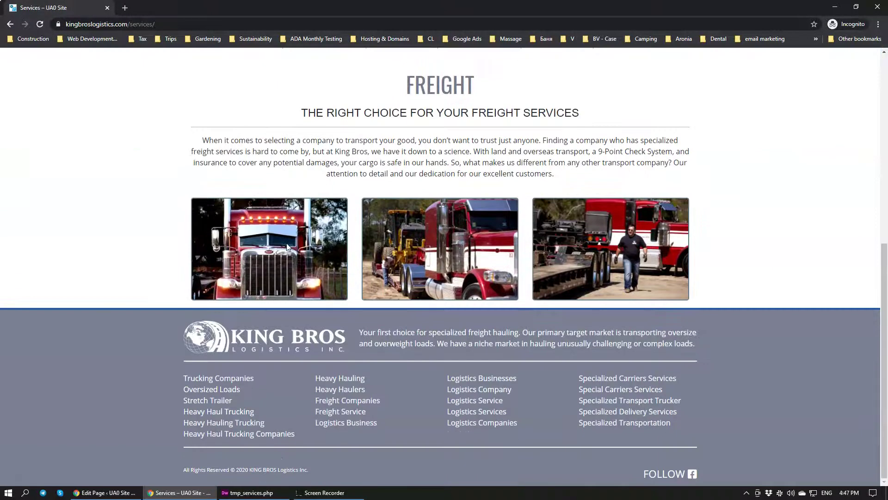
pyautogui.scroll(3, 287, 246)
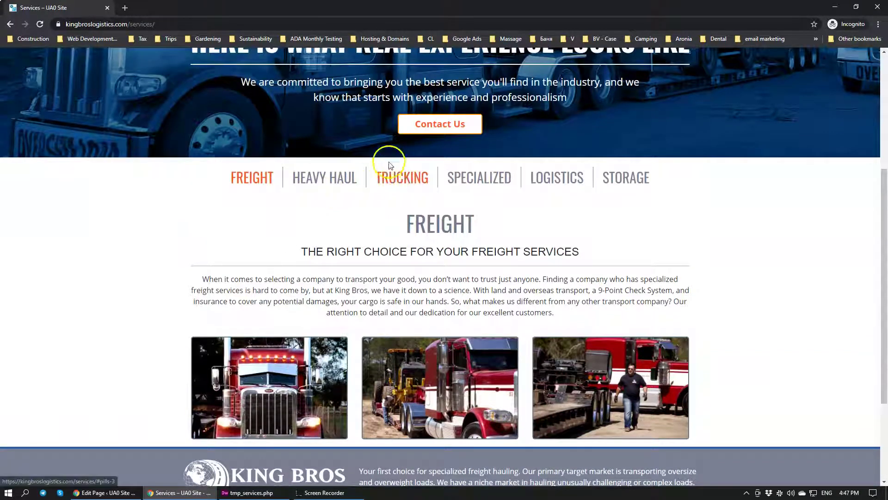
pyautogui.click(343, 184)
pyautogui.click(390, 180)
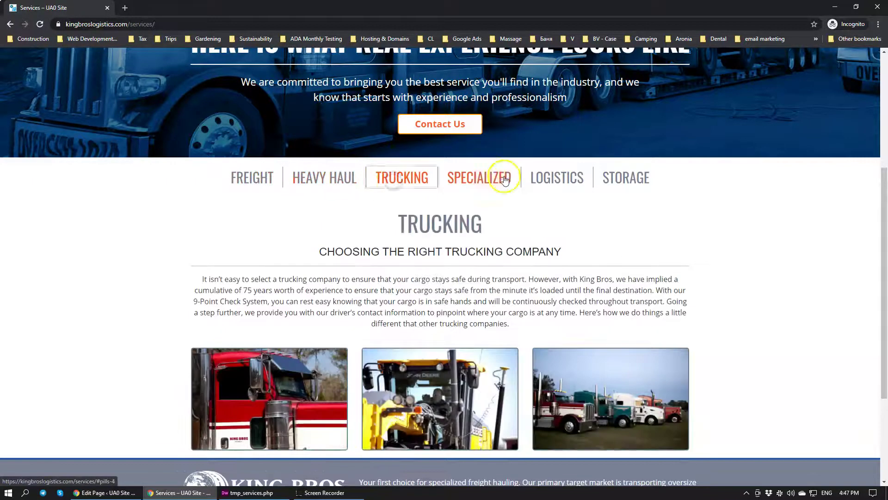
pyautogui.click(503, 178)
pyautogui.click(549, 183)
pyautogui.click(621, 179)
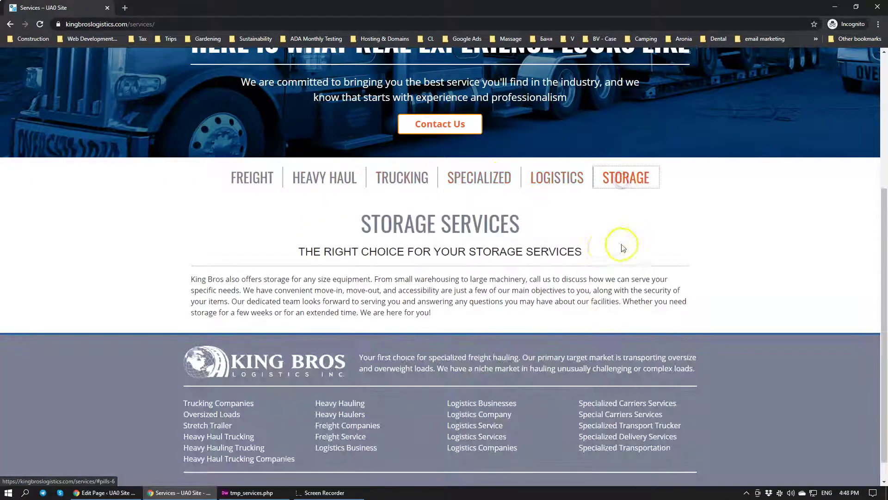
pyautogui.click(268, 178)
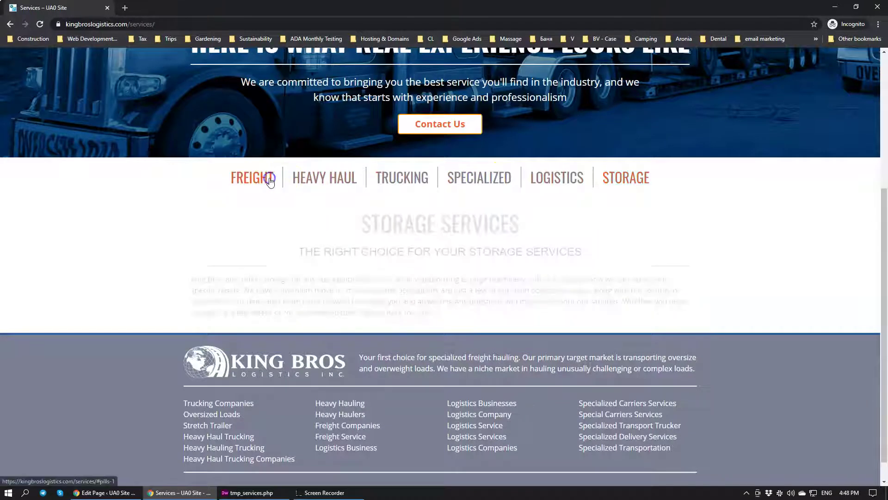
pyautogui.scroll(-1, 333, 222)
pyautogui.scroll(-1, 422, 231)
pyautogui.scroll(2, 337, 204)
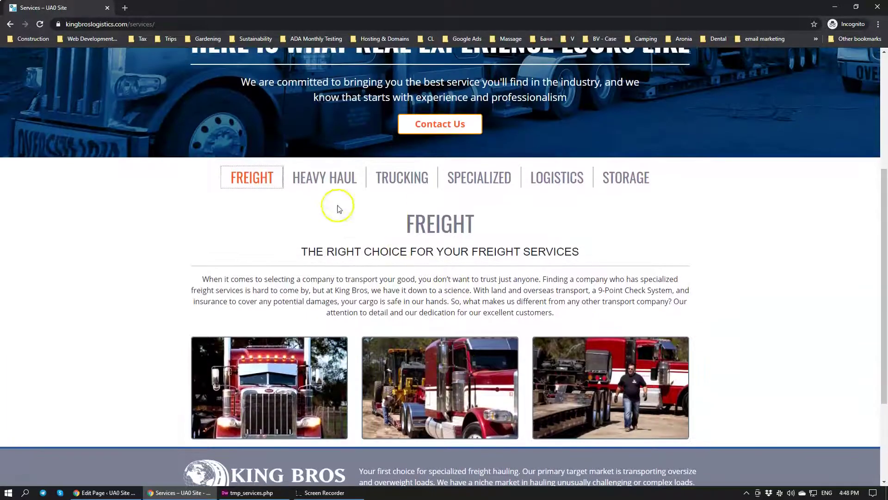
# Read each section in turn—Heavy Haul, Trucking, Specialized, Logistics, Storage—ending on Freight
pyautogui.click(324, 177)
pyautogui.scroll(-3, 382, 316)
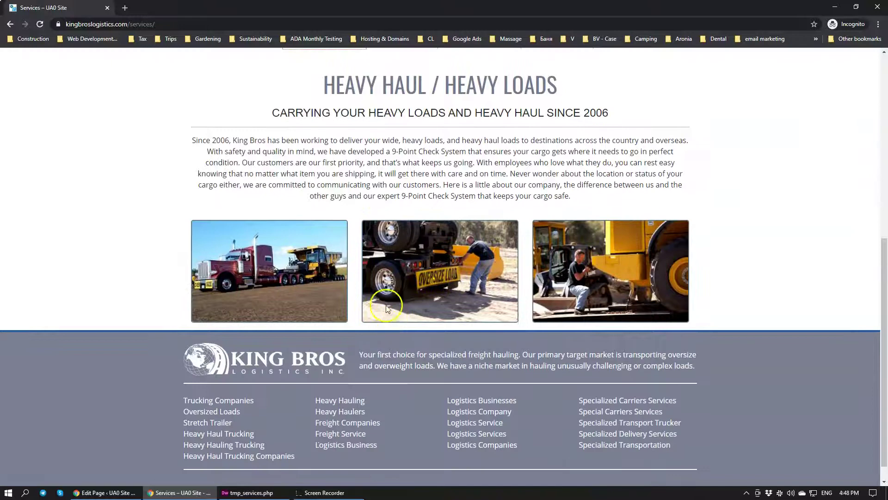
pyautogui.scroll(2, 411, 328)
pyautogui.click(405, 131)
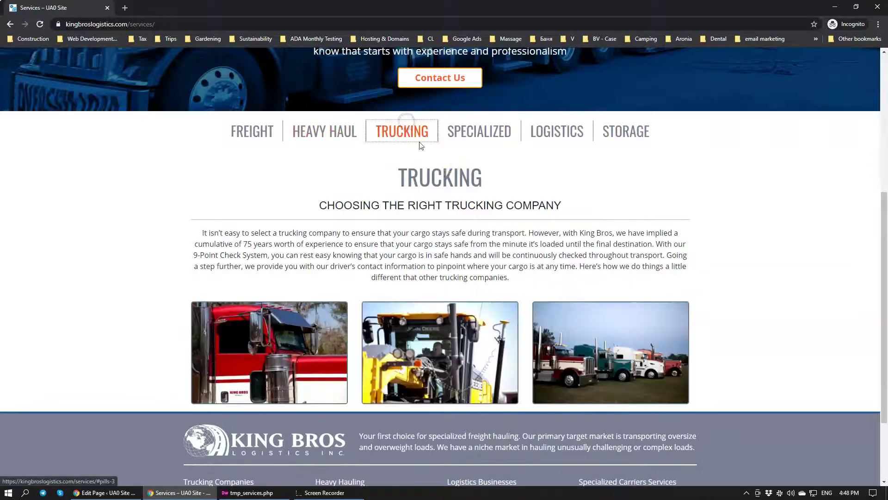
pyautogui.click(472, 131)
pyautogui.scroll(-3, 481, 329)
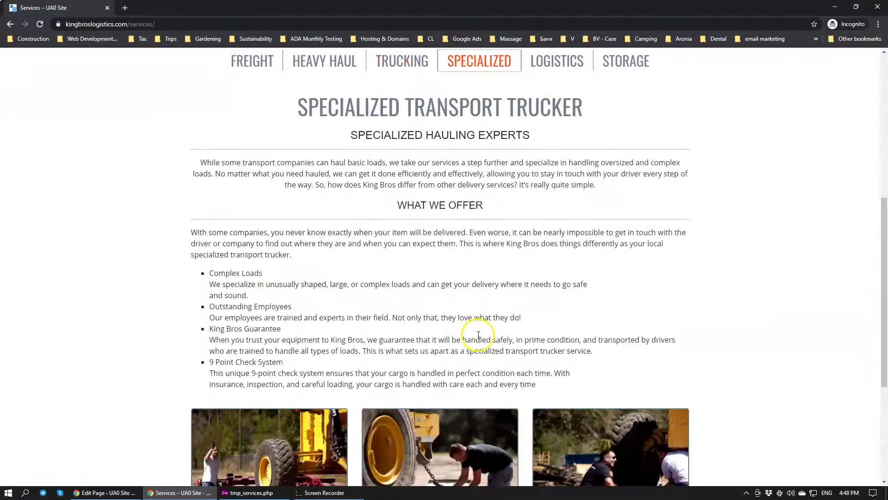
pyautogui.scroll(6, 488, 327)
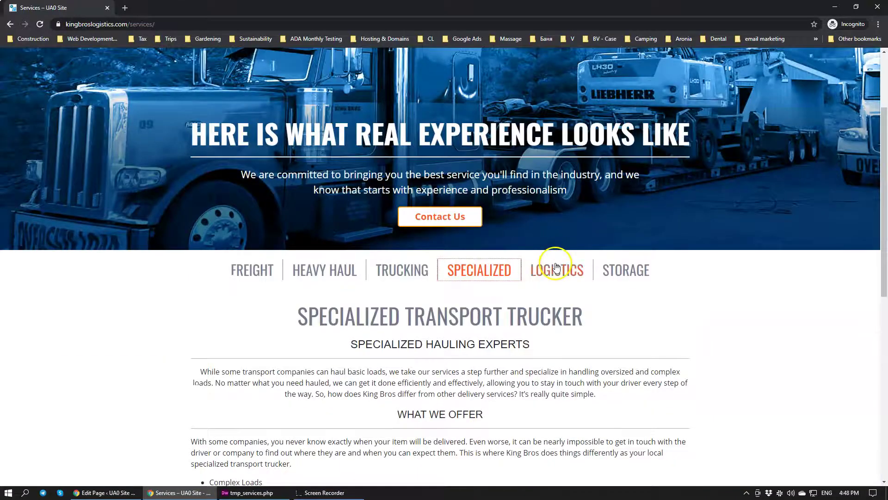
pyautogui.click(556, 265)
pyautogui.scroll(-4, 587, 323)
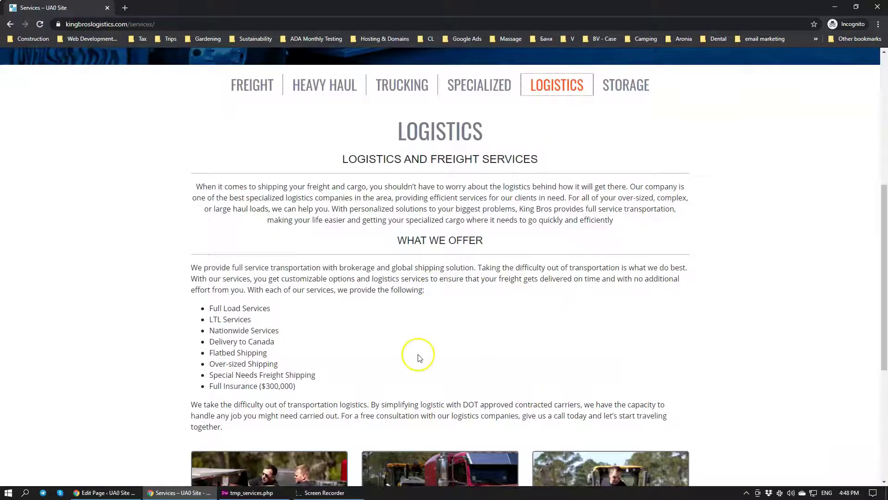
pyautogui.scroll(-2, 414, 362)
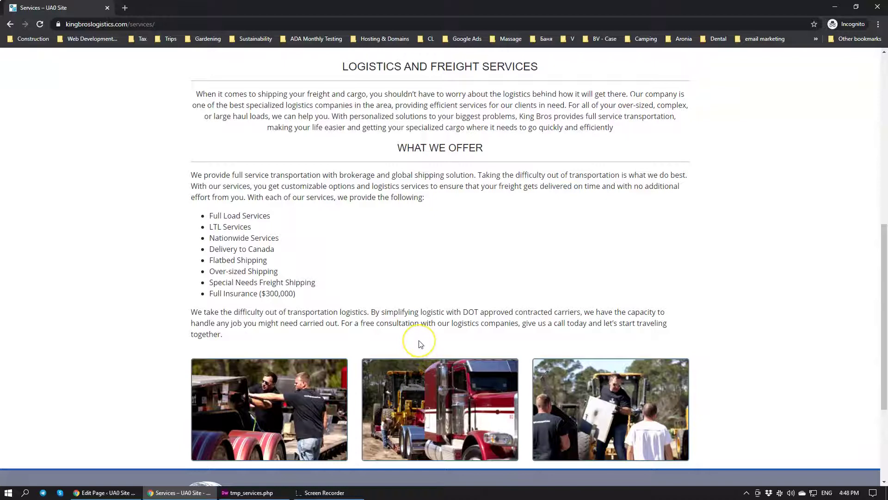
pyautogui.scroll(-2, 419, 342)
pyautogui.scroll(5, 419, 343)
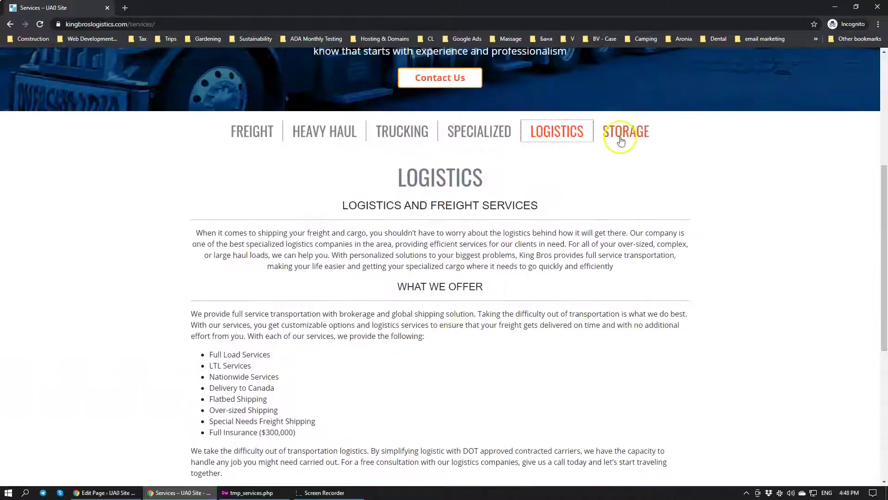
pyautogui.click(621, 140)
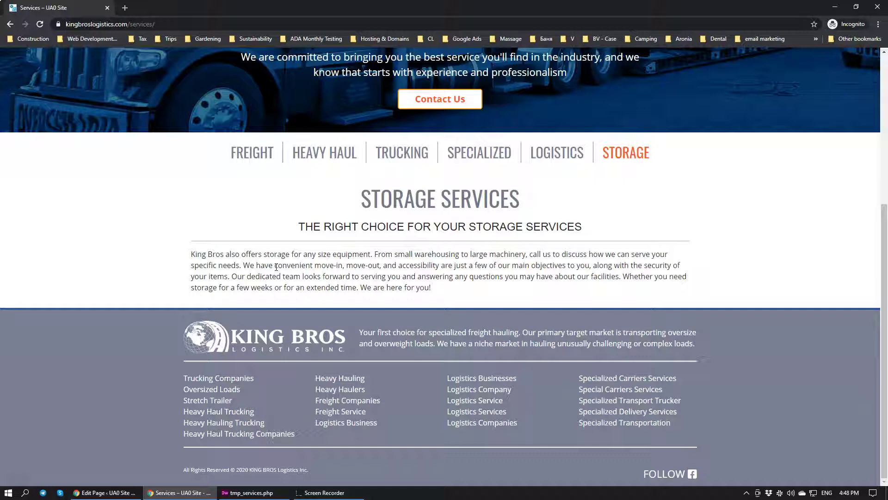
pyautogui.click(261, 153)
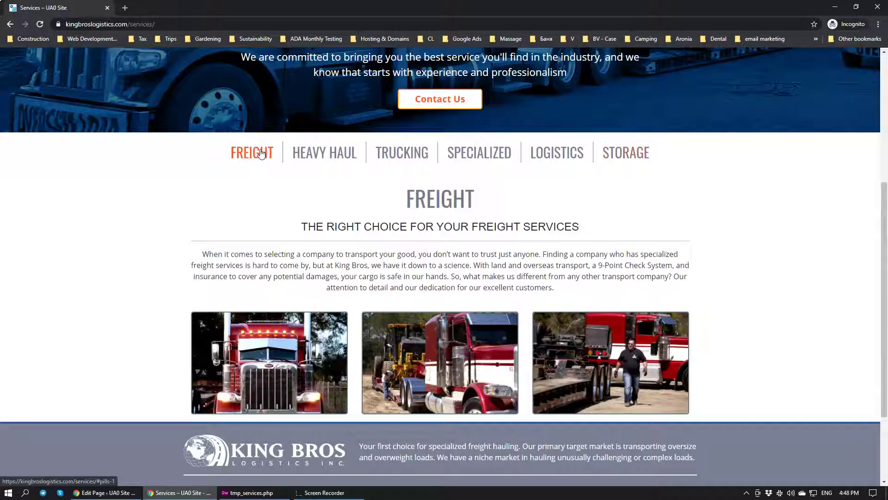
pyautogui.scroll(-1, 285, 263)
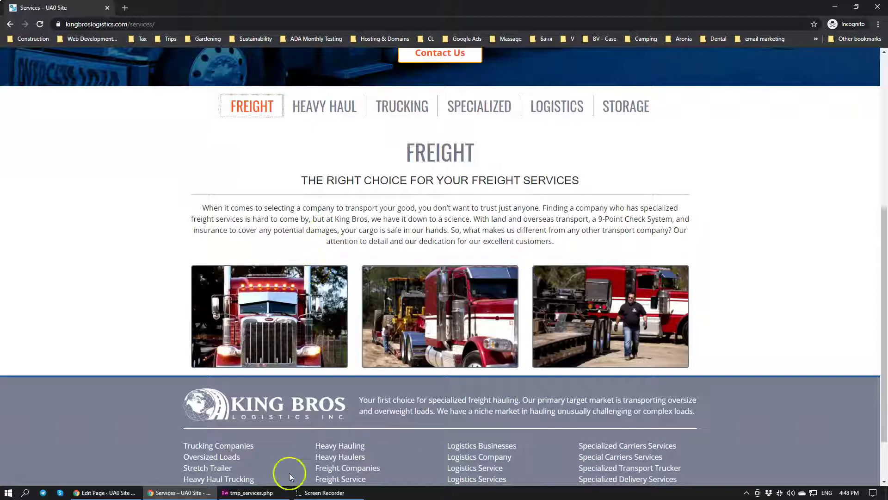
pyautogui.click(261, 493)
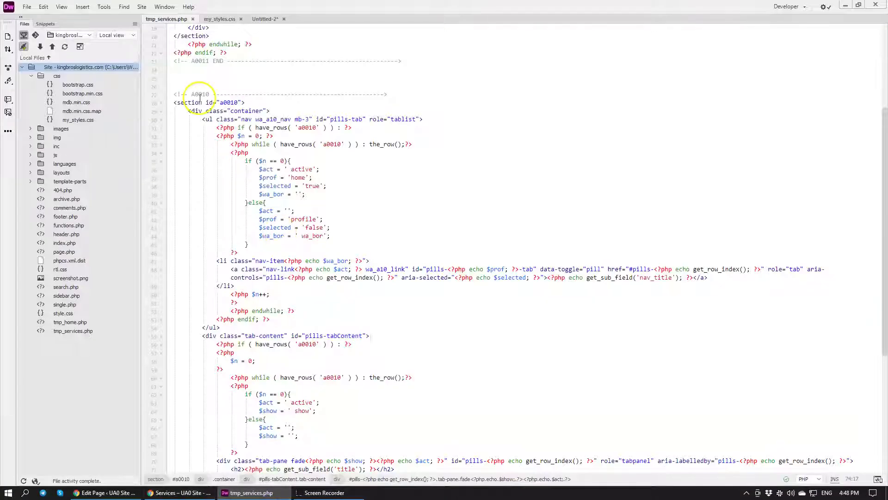
pyautogui.click(245, 122)
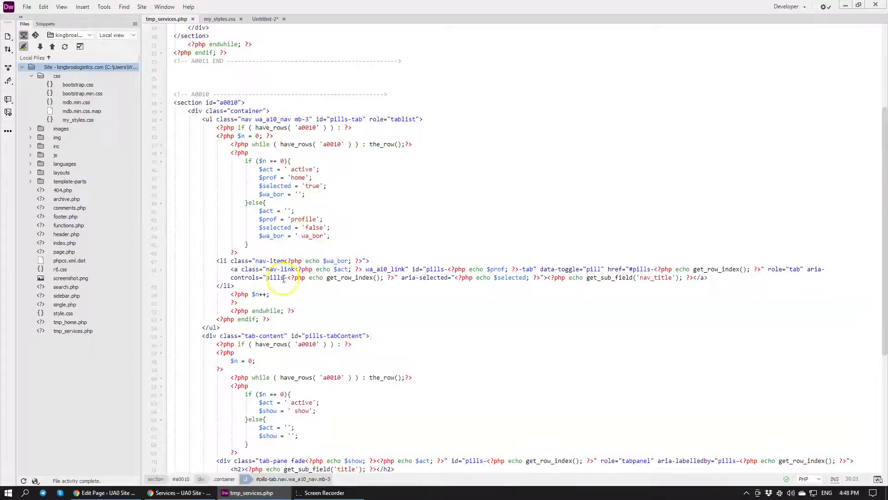
pyautogui.click(178, 493)
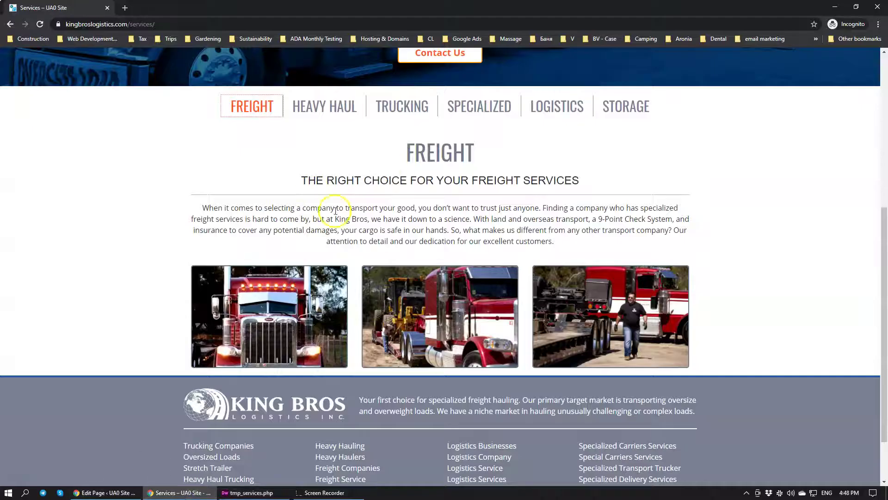
# Add an A0010 row with nav title 'New Section' and title 'New Section Title'
pyautogui.click(103, 493)
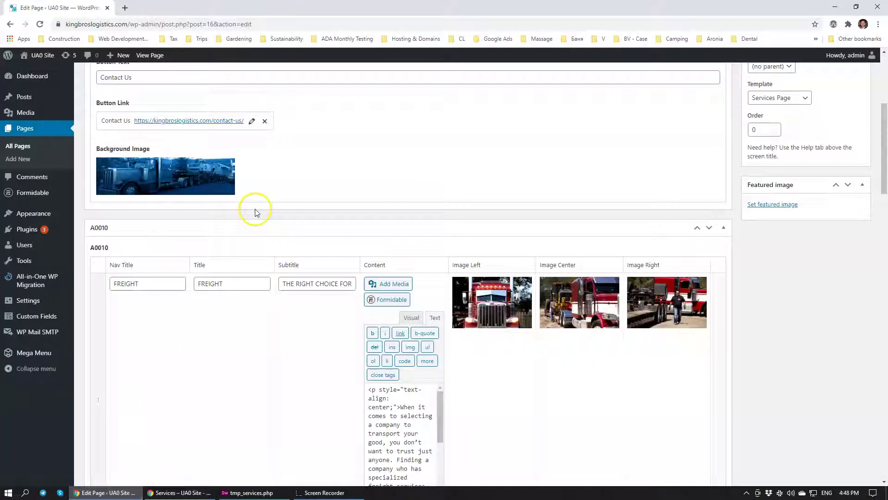
pyautogui.scroll(-1, 257, 222)
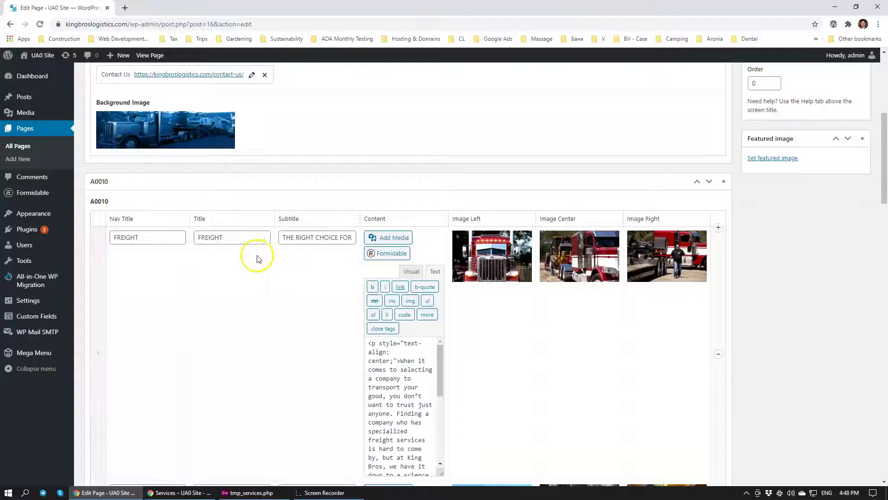
pyautogui.scroll(-3, 248, 259)
pyautogui.scroll(-20, 250, 258)
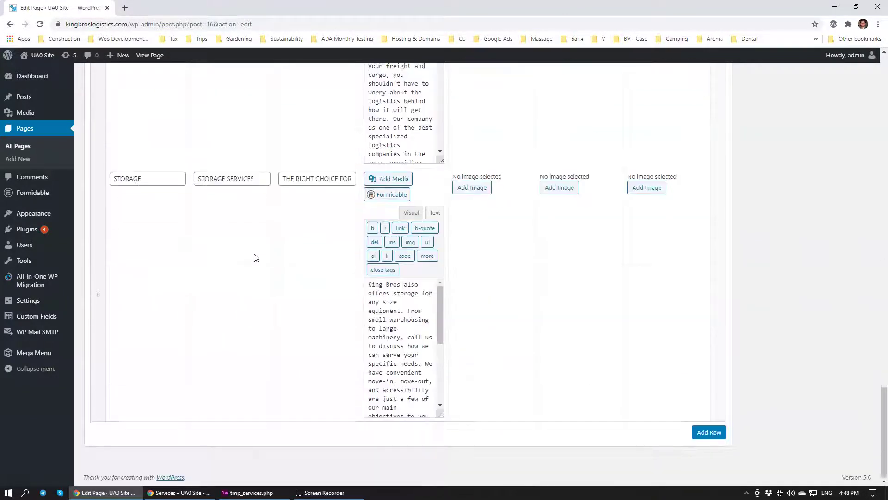
pyautogui.scroll(5, 256, 258)
pyautogui.scroll(-5, 256, 258)
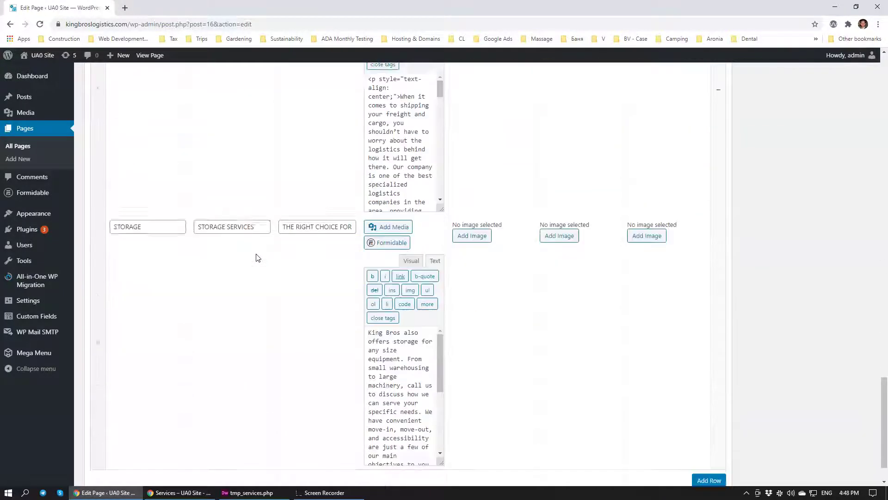
pyautogui.click(701, 432)
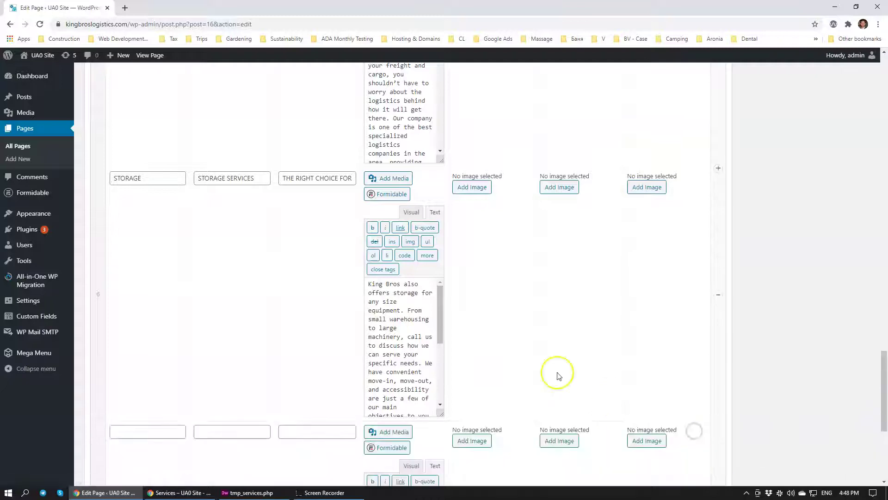
pyautogui.scroll(-5, 509, 351)
pyautogui.scroll(4, 169, 305)
pyautogui.scroll(-2, 148, 317)
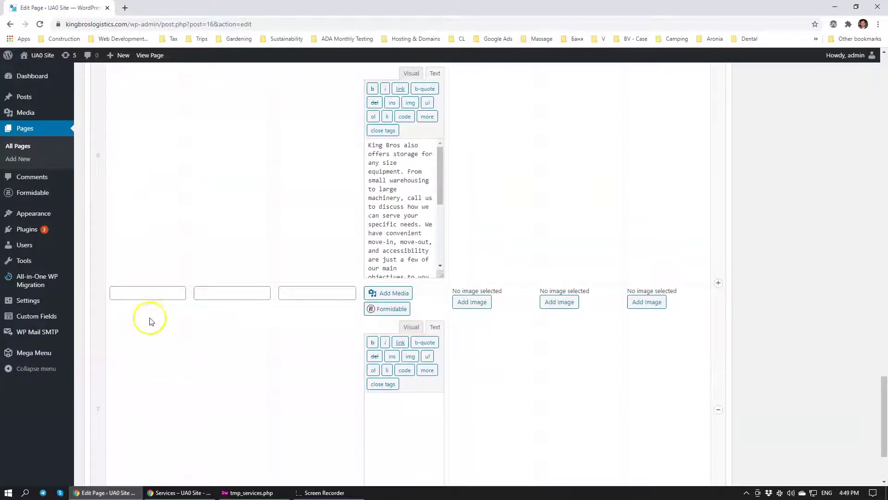
pyautogui.click(139, 299)
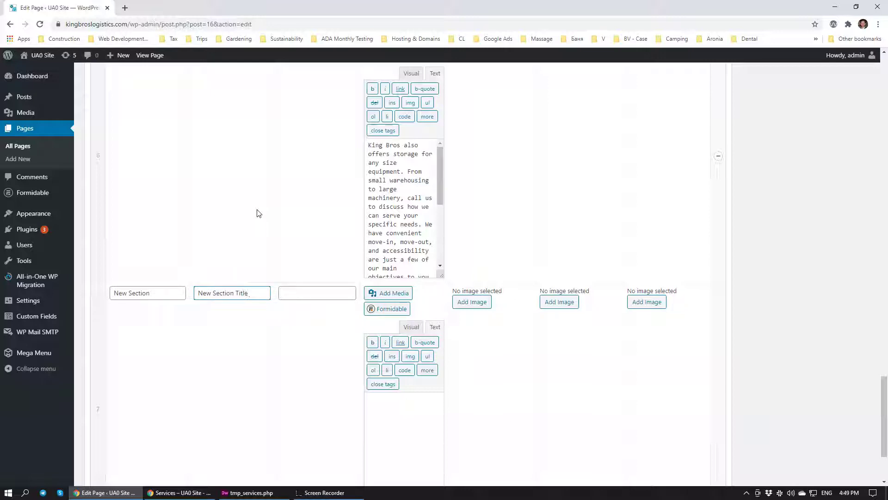
# Drag the New Section row to the top of the repeater, above Freight
pyautogui.moveTo(98, 356); pyautogui.dragTo(96, 324)
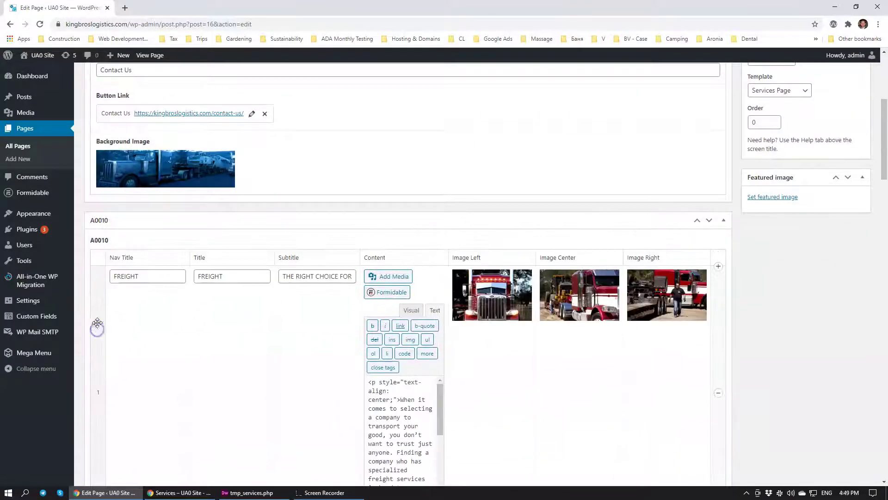
pyautogui.scroll(-10, 257, 320)
pyautogui.scroll(5, 256, 319)
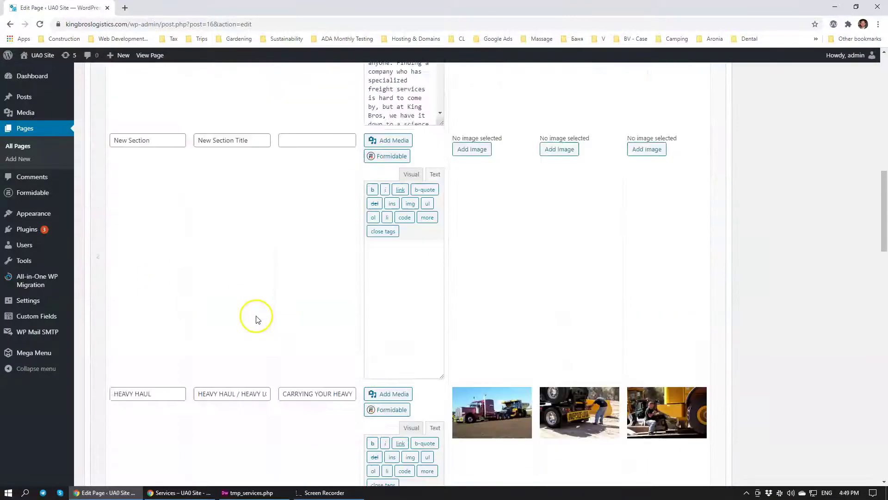
pyautogui.moveTo(96, 357); pyautogui.dragTo(86, 159)
pyautogui.scroll(4, 213, 236)
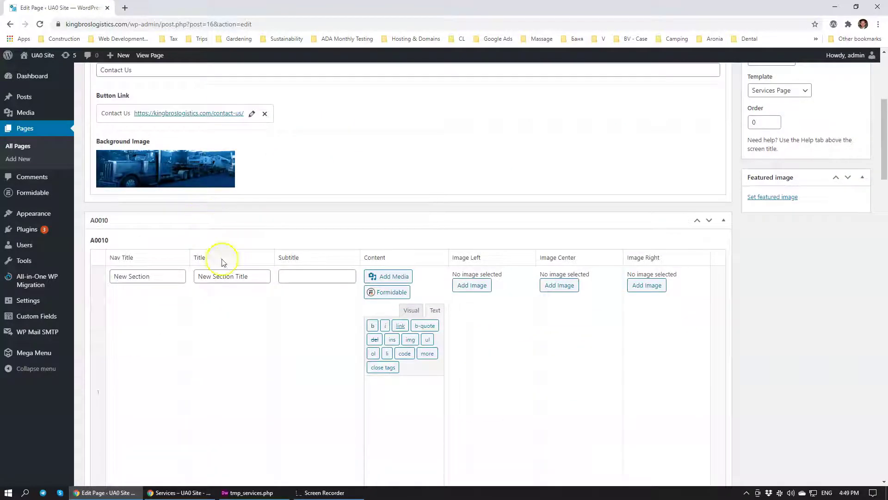
# Enter the New Section subtitle and paste the Freight row's content text into it
pyautogui.click(297, 277)
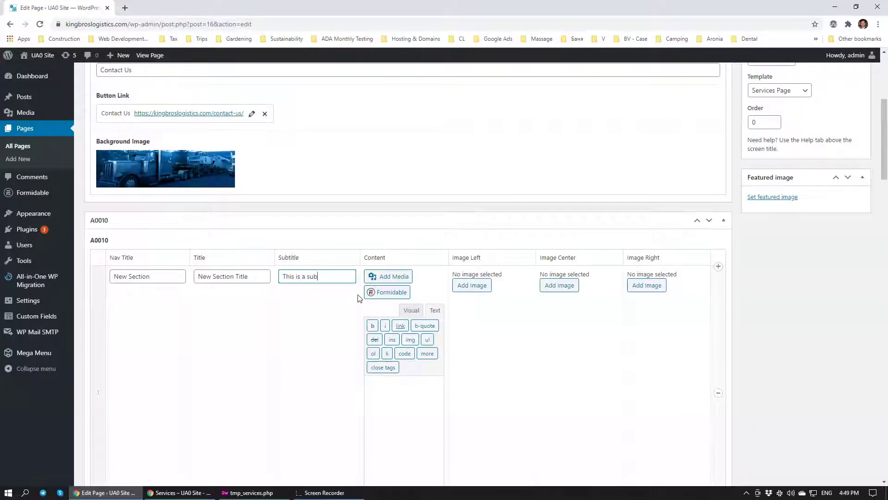
pyautogui.scroll(-6, 358, 297)
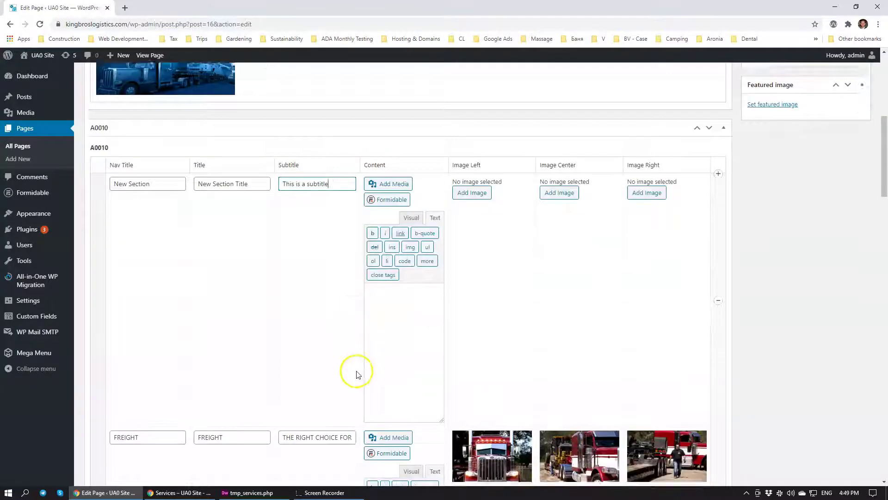
pyautogui.hotkey('ctrl', 'a')
pyautogui.hotkey('ctrl', 'c')
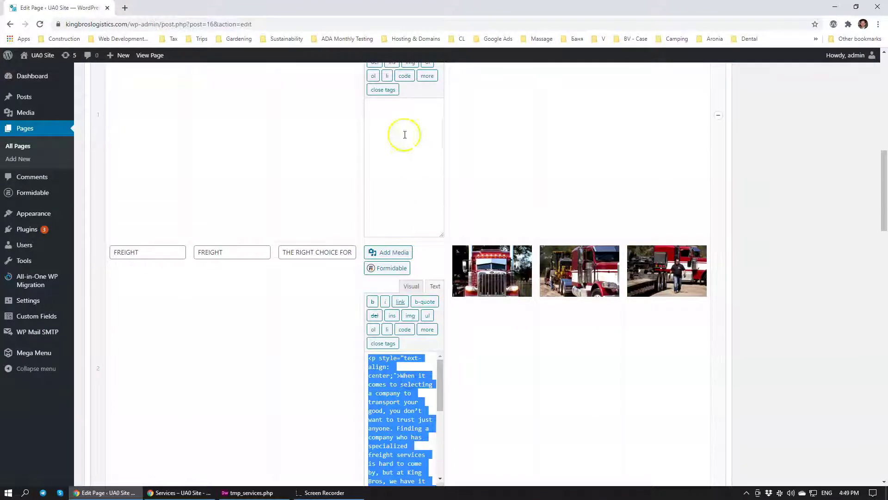
pyautogui.click(405, 134)
pyautogui.hotkey('ctrl', 'v')
pyautogui.scroll(3, 419, 240)
pyautogui.scroll(1, 418, 239)
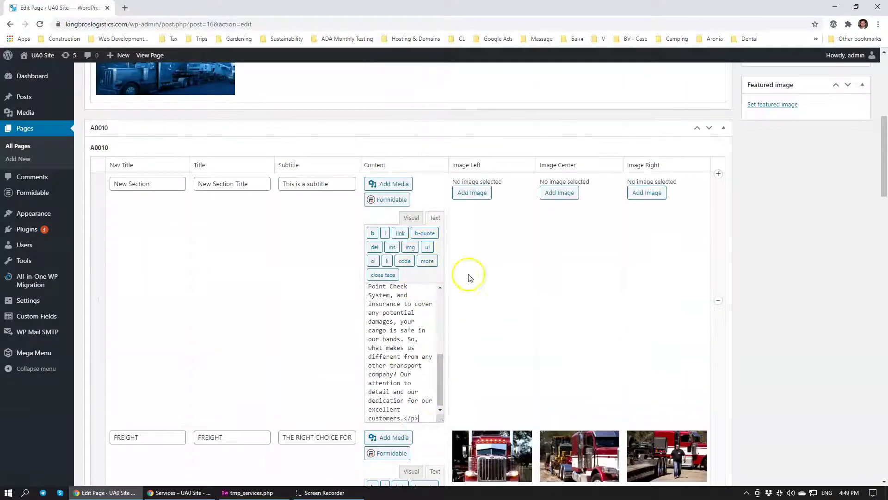
# Set the row's images: tractor photo left, heavy_haul_1 for center and right
pyautogui.click(474, 193)
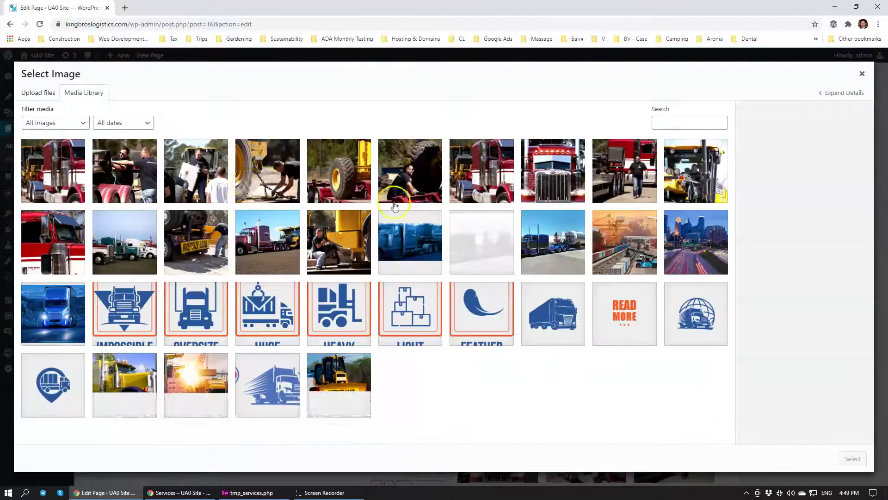
pyautogui.click(304, 175)
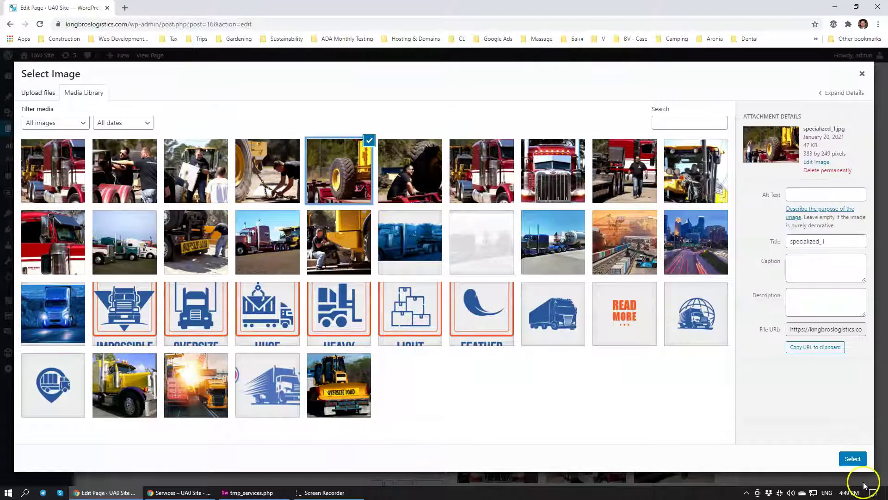
pyautogui.click(853, 459)
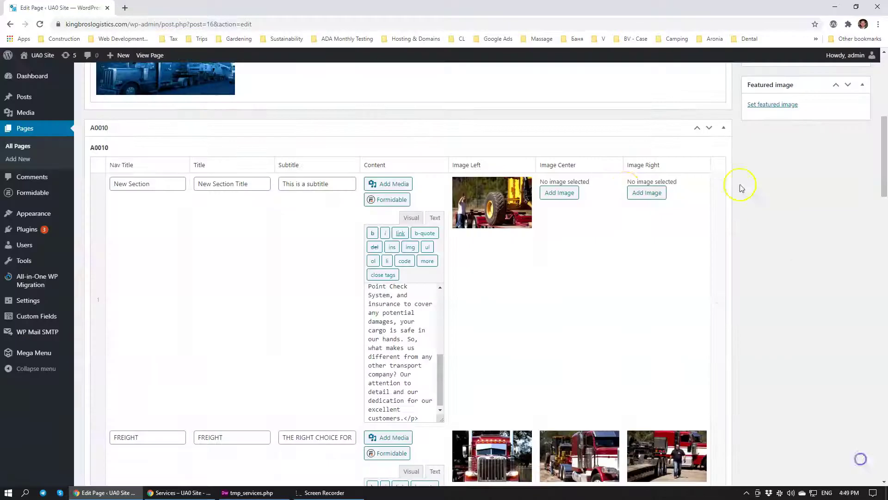
pyautogui.click(567, 192)
pyautogui.click(278, 250)
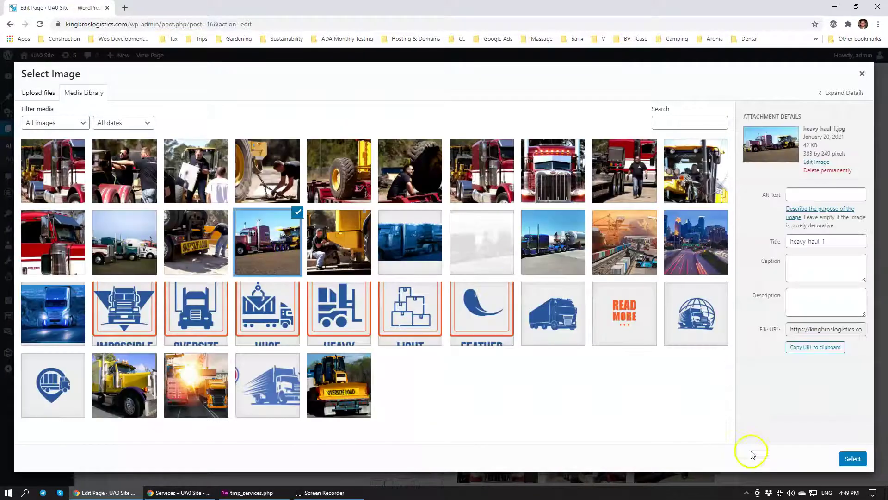
pyautogui.click(853, 458)
pyautogui.click(647, 192)
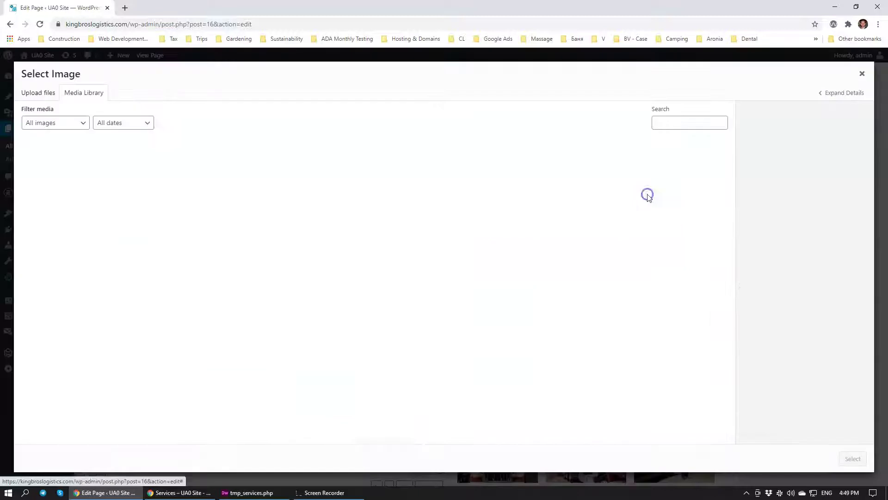
pyautogui.click(273, 243)
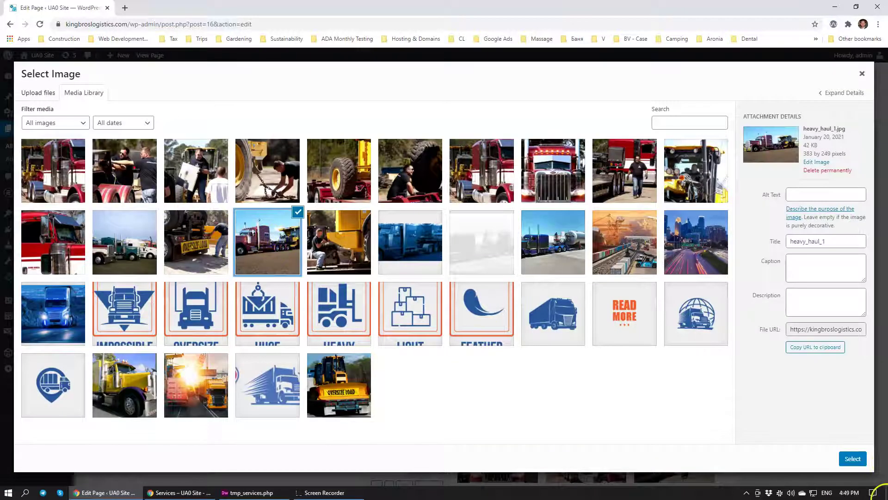
pyautogui.click(852, 459)
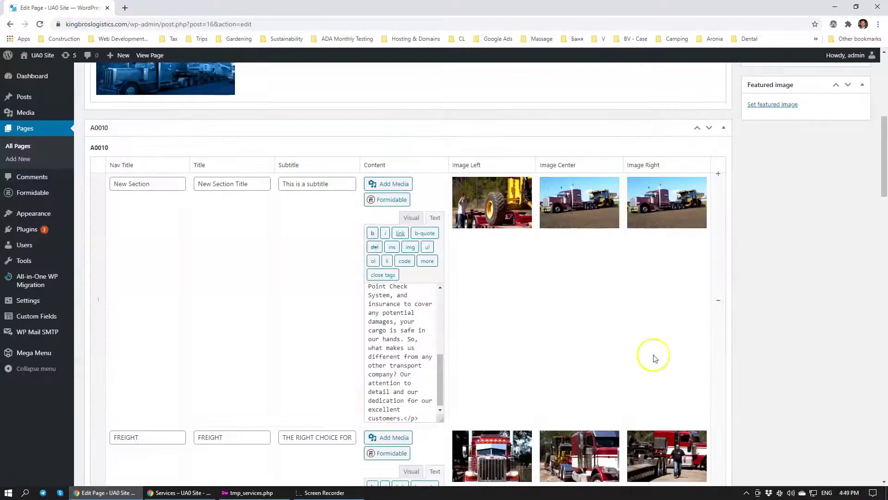
# Inspect the get_sub_field image condition in tmp_services.php, switching between Dreamweaver and Chrome windows
pyautogui.hotkey('alt', 'Tab')
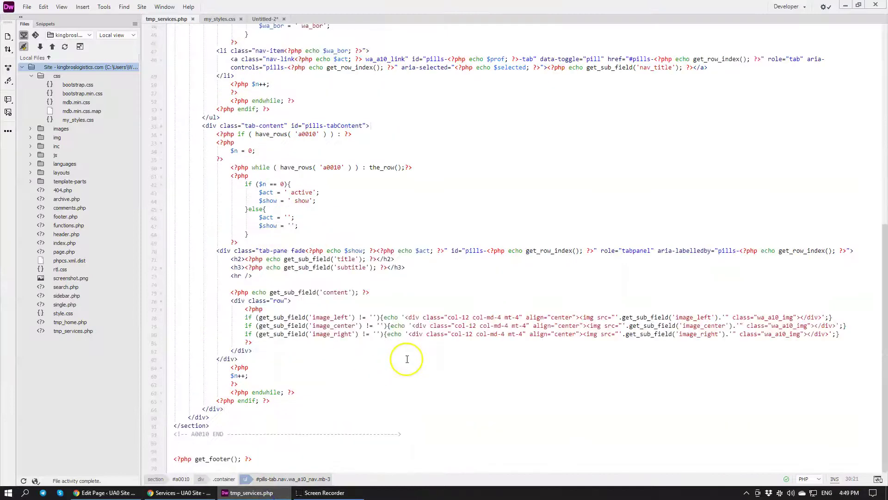
pyautogui.moveTo(270, 317); pyautogui.dragTo(377, 318)
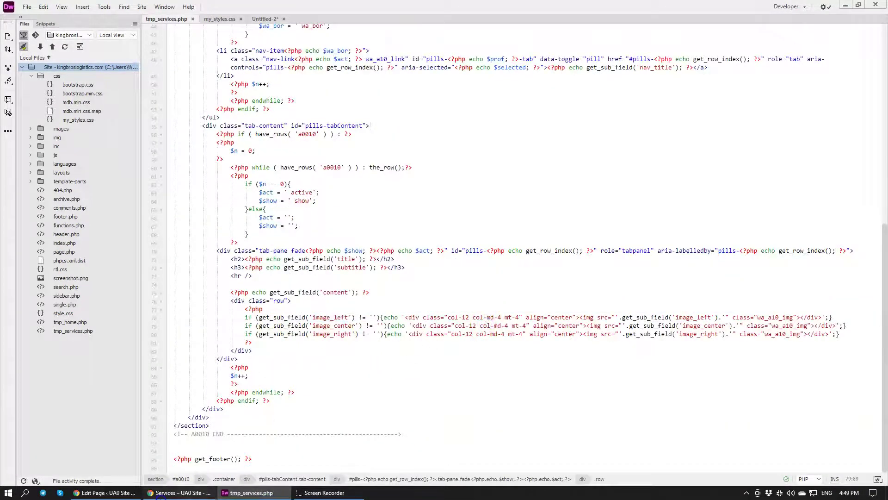
pyautogui.click(179, 493)
pyautogui.click(85, 494)
pyautogui.click(247, 493)
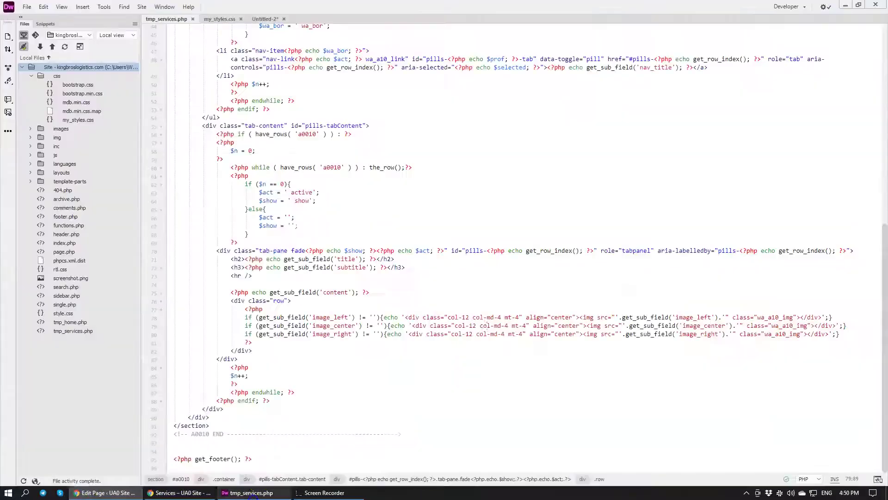
# Update the page and reload the live Services page to see the New Section tab
pyautogui.click(179, 493)
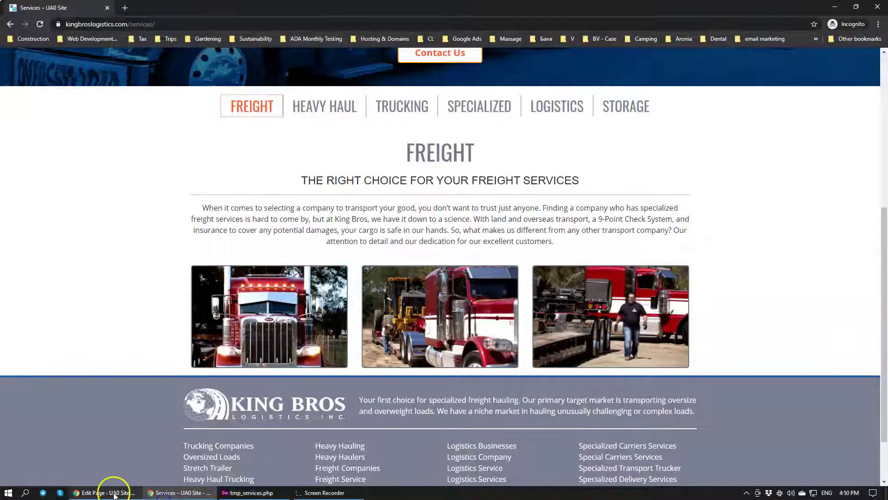
pyautogui.click(105, 493)
pyautogui.scroll(6, 789, 335)
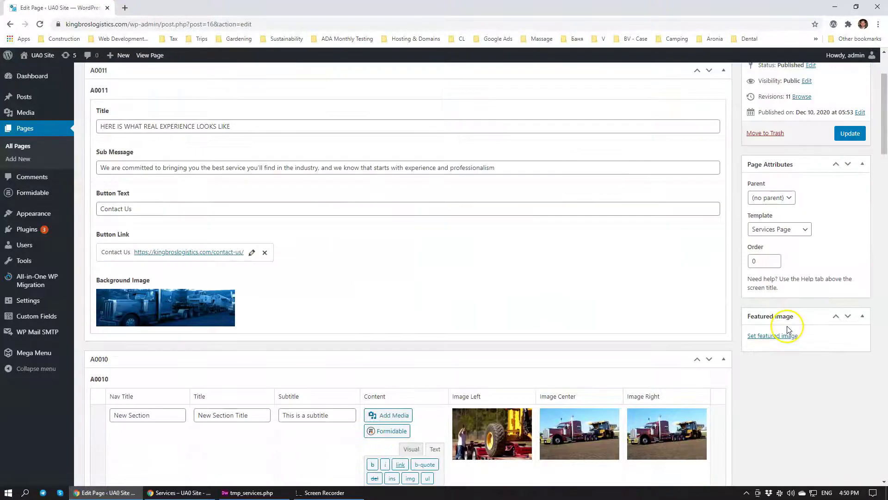
pyautogui.click(852, 180)
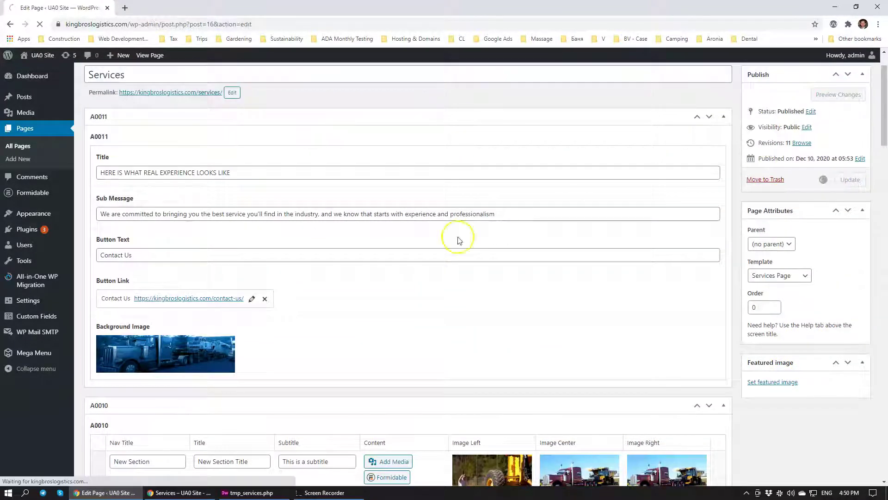
pyautogui.click(180, 493)
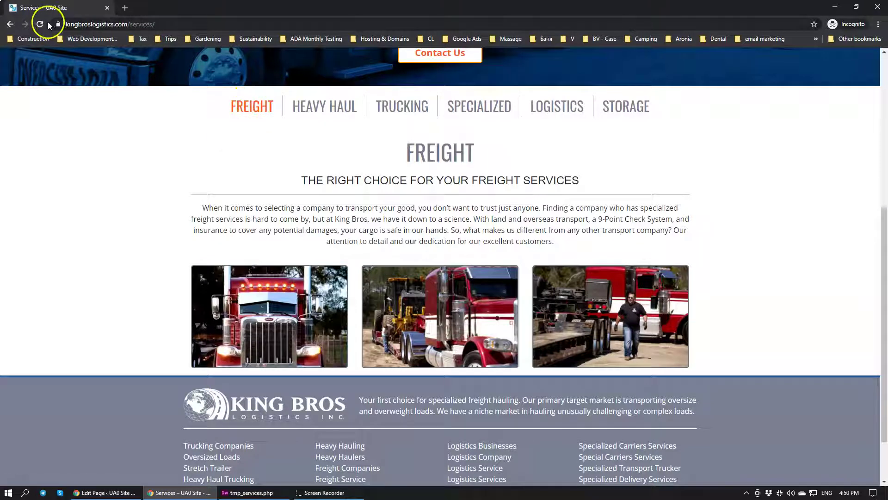
pyautogui.click(40, 24)
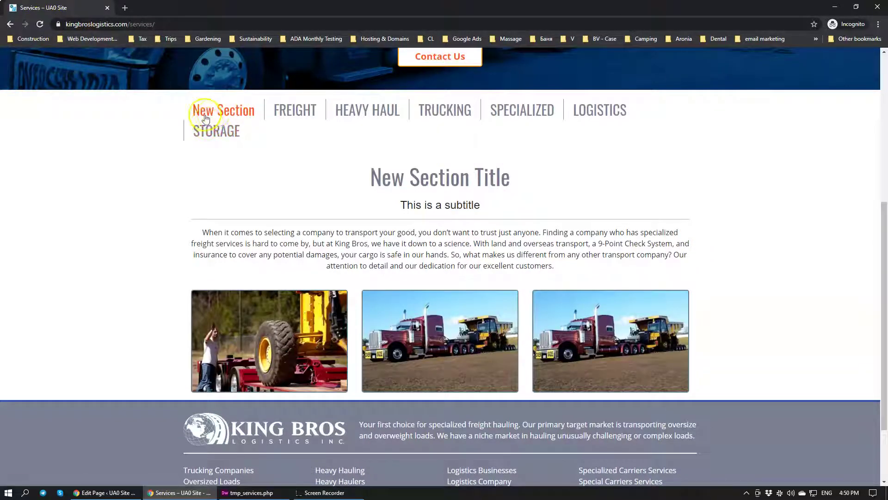
pyautogui.scroll(3, 230, 132)
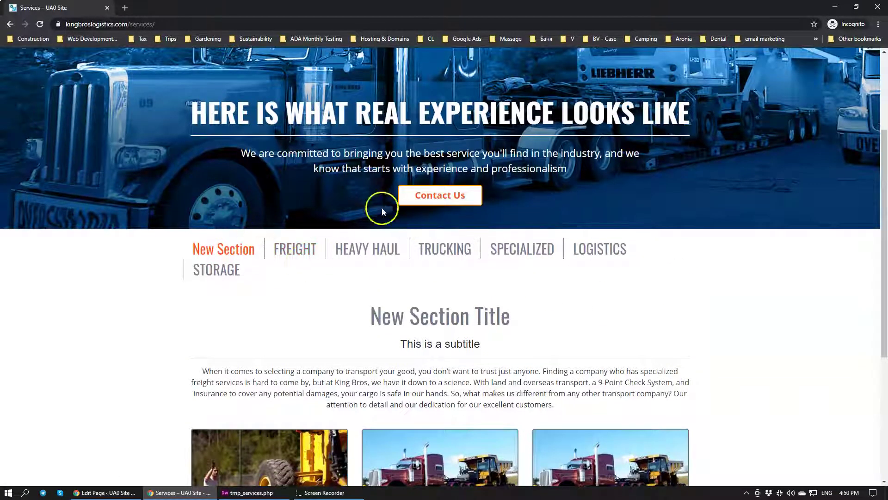
# Cancel the Remove row prompt, rename the first nav title to 'New', and update
pyautogui.click(104, 492)
pyautogui.scroll(-5, 548, 298)
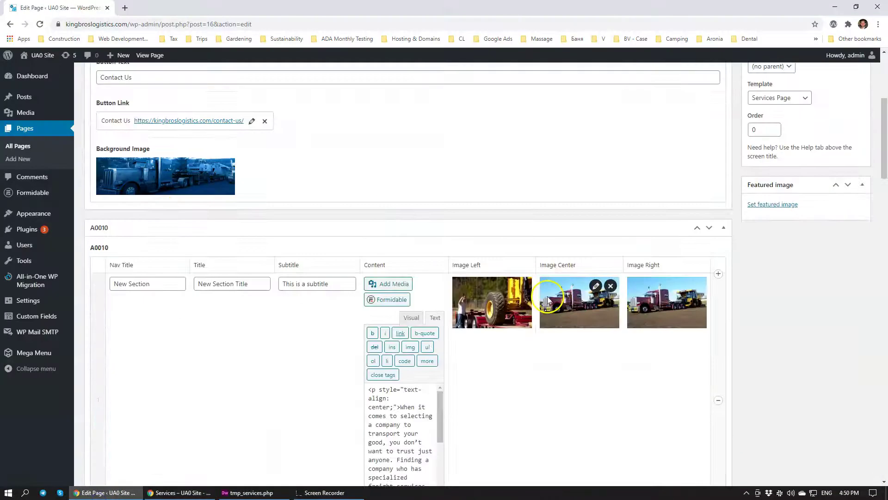
pyautogui.scroll(-6, 548, 298)
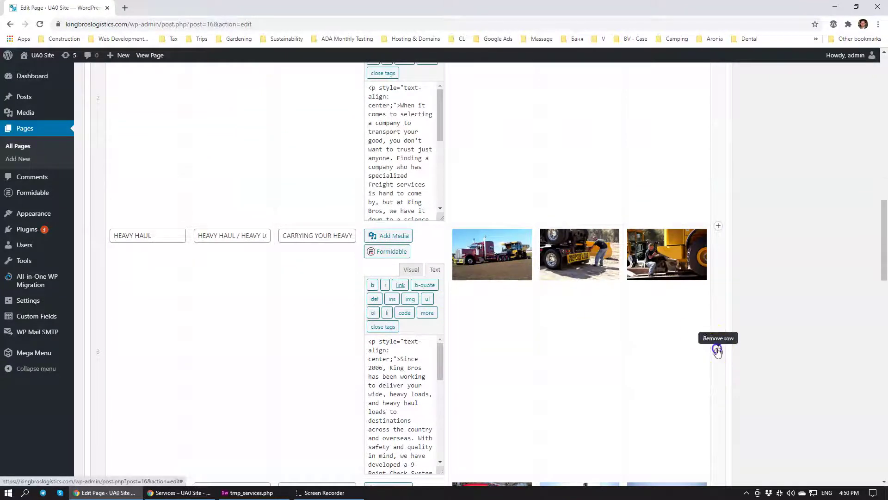
pyautogui.click(718, 351)
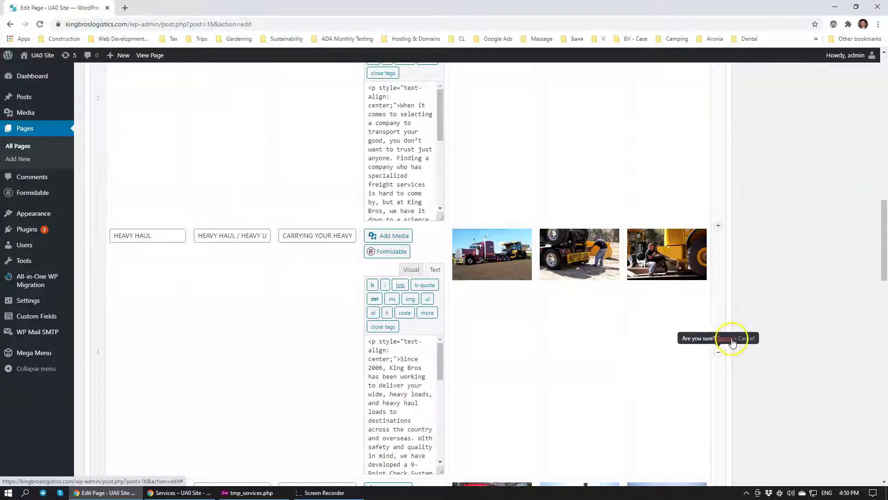
pyautogui.scroll(12, 287, 149)
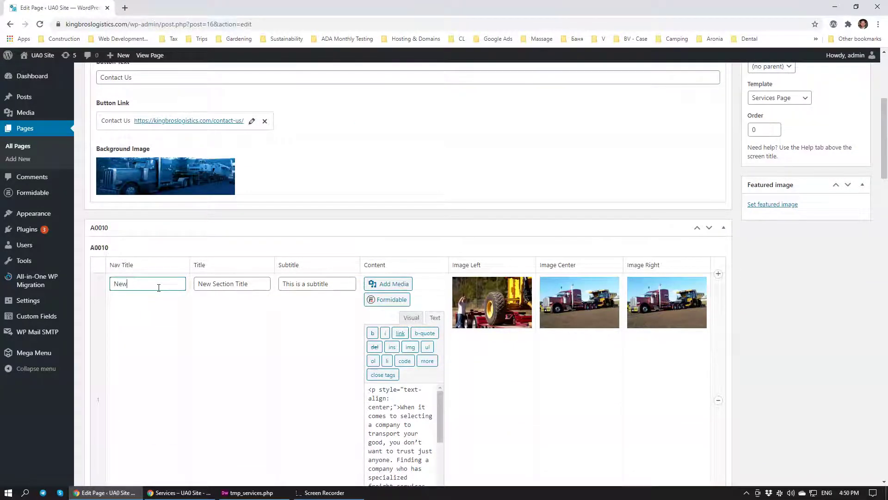
pyautogui.scroll(4, 856, 324)
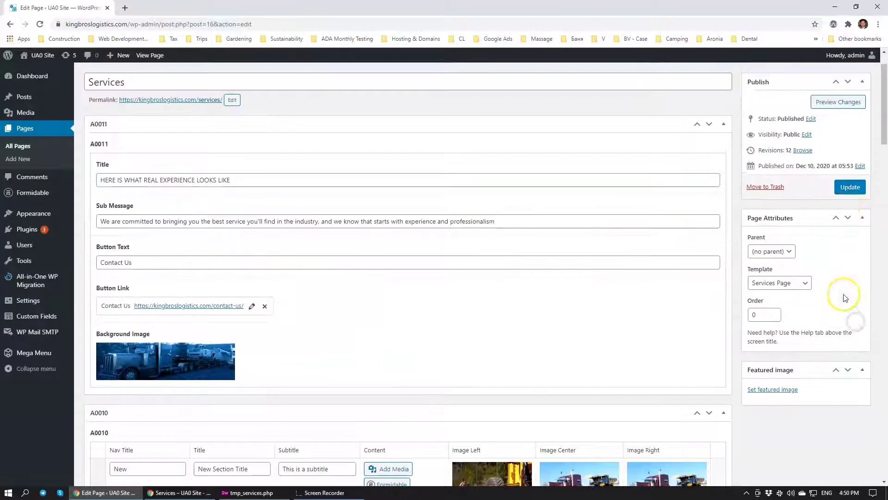
pyautogui.click(849, 187)
# Compare the live New Section Title heading with the editor's first-row Title and Subtitle fields
pyautogui.click(179, 492)
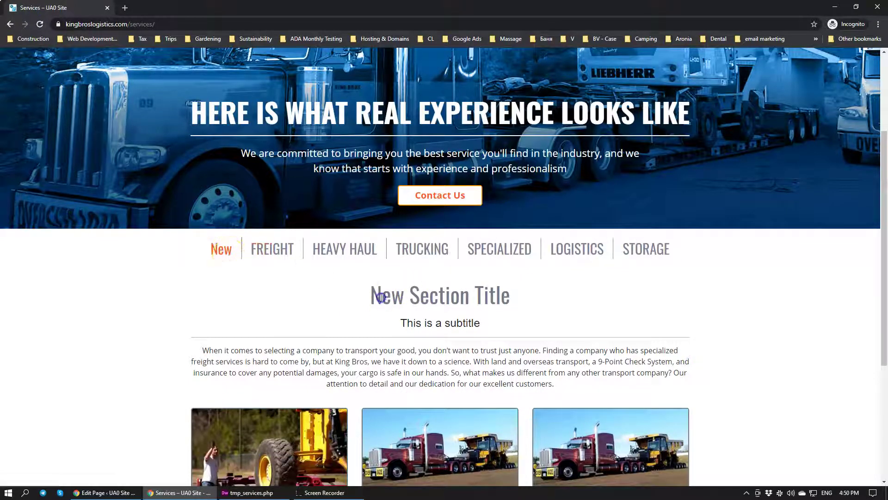
pyautogui.moveTo(381, 297); pyautogui.dragTo(488, 295)
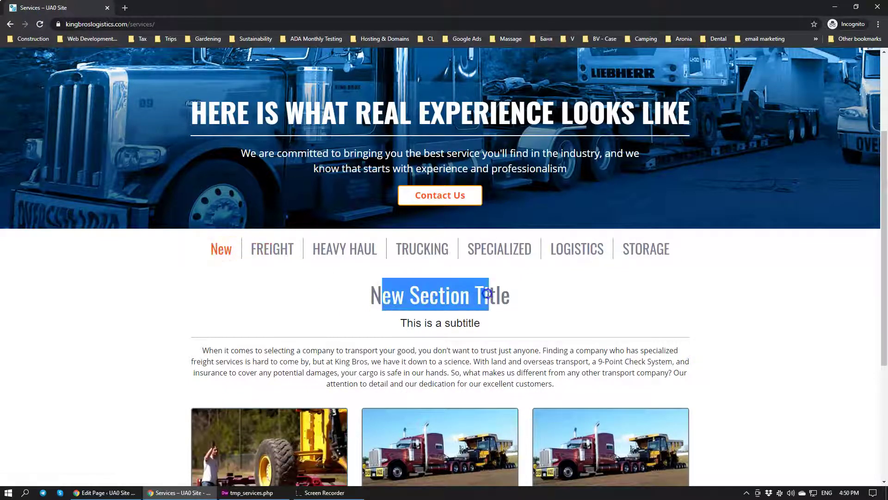
pyautogui.click(108, 492)
pyautogui.scroll(-8, 232, 370)
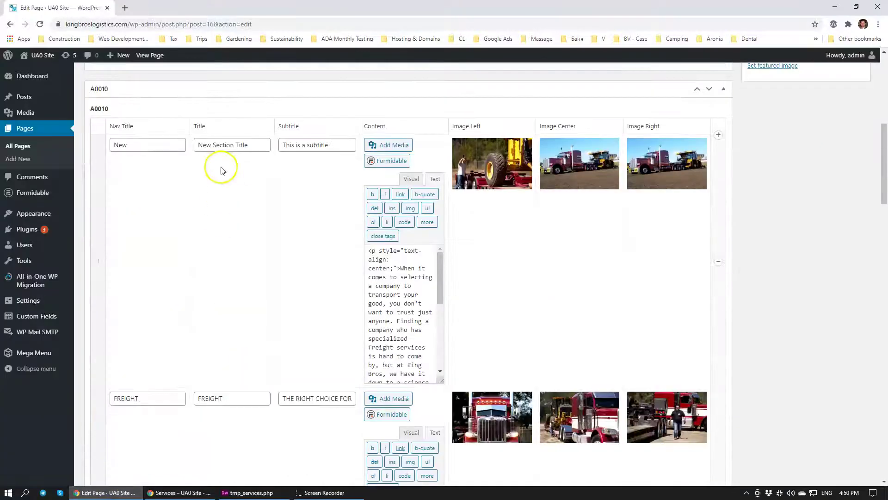
pyautogui.click(230, 144)
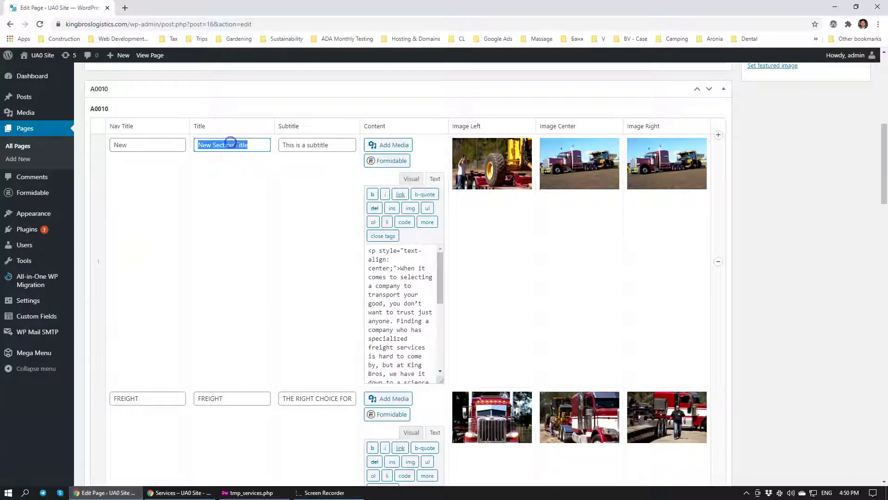
pyautogui.doubleClick(317, 143)
pyautogui.click(178, 492)
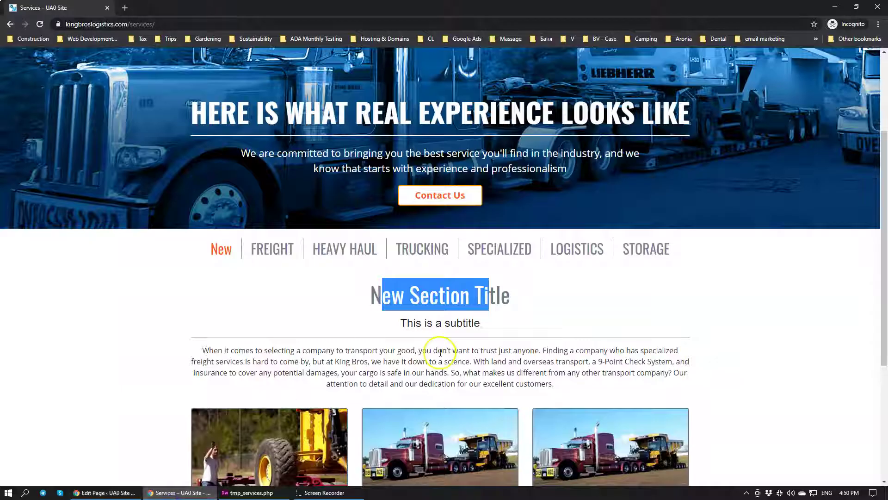
pyautogui.click(477, 361)
# Cycle through the FREIGHT, HEAVY HAUL, TRUCKING, SPECIALIZED, LOGISTICS and STORAGE tabs, ending back on FREIGHT
pyautogui.scroll(-4, 389, 309)
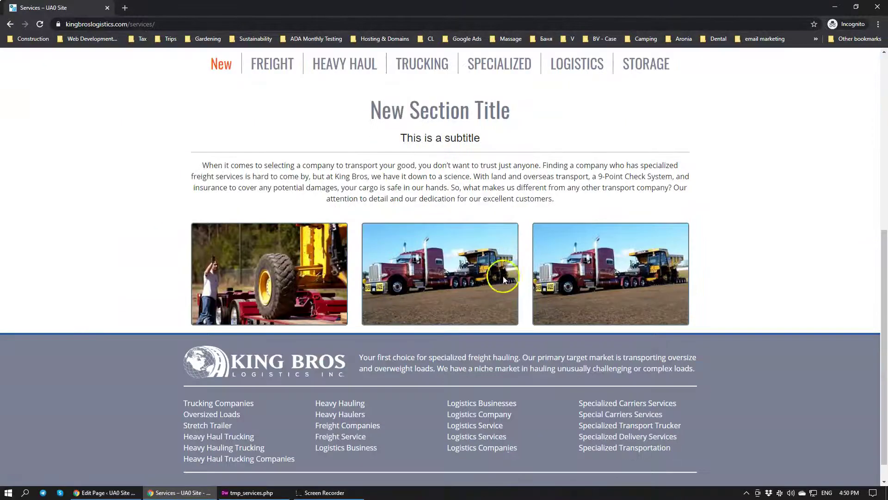
pyautogui.scroll(2, 449, 254)
pyautogui.click(291, 159)
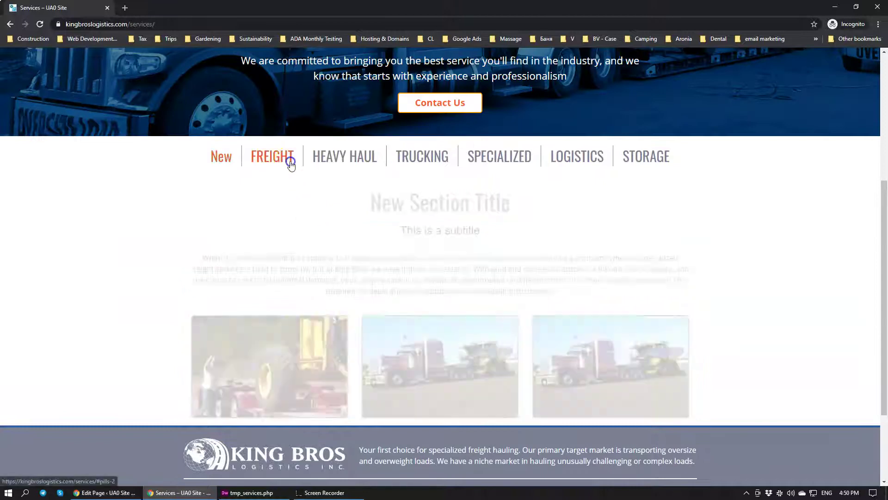
pyautogui.click(318, 161)
pyautogui.click(407, 155)
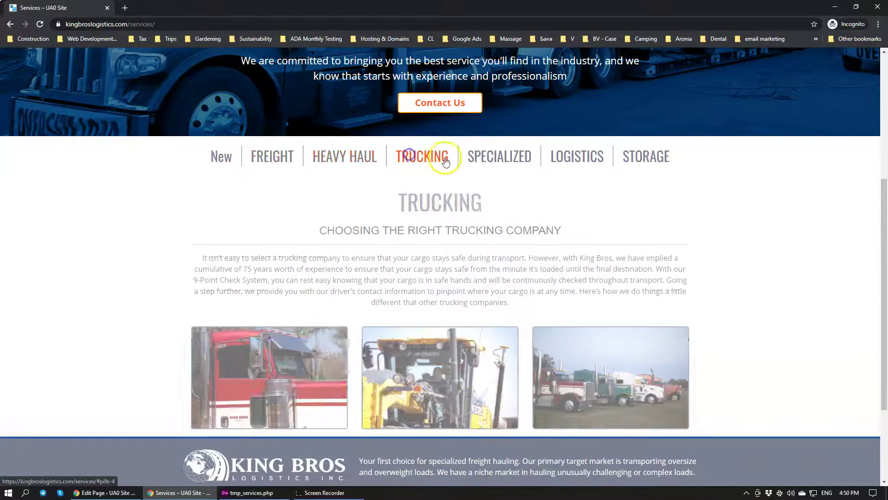
pyautogui.click(482, 159)
pyautogui.click(576, 155)
pyautogui.click(646, 158)
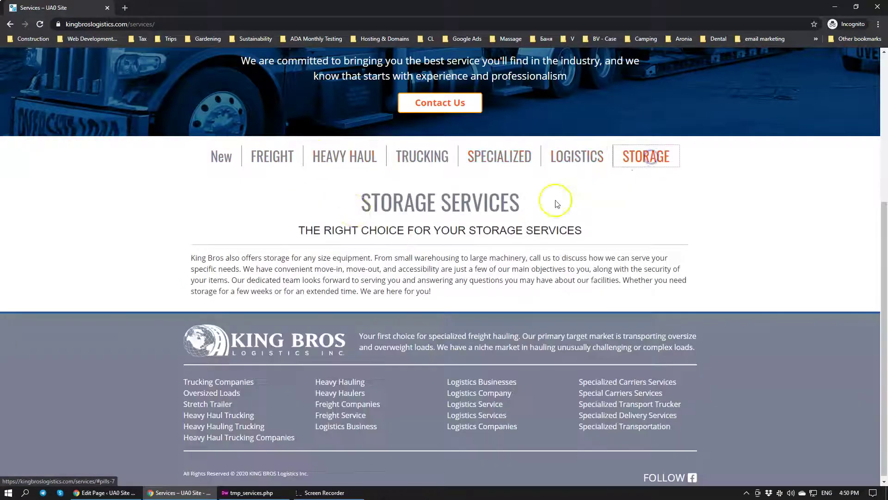
pyautogui.click(499, 159)
pyautogui.click(576, 155)
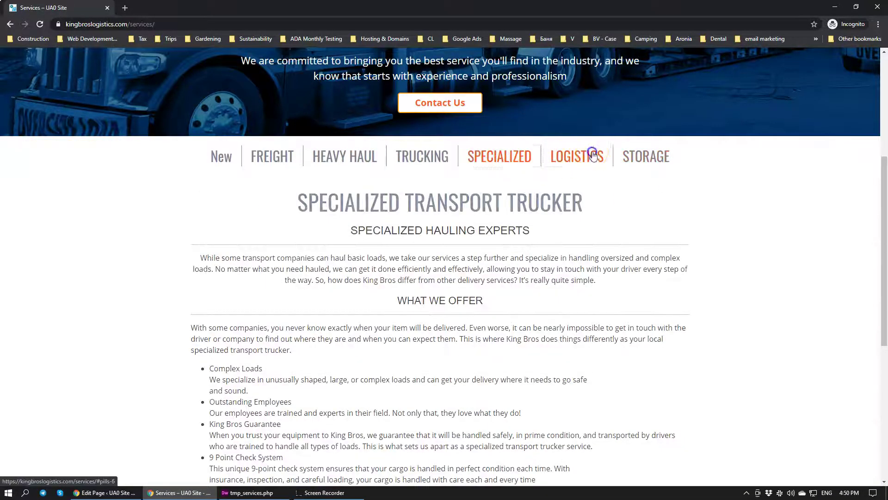
pyautogui.click(382, 157)
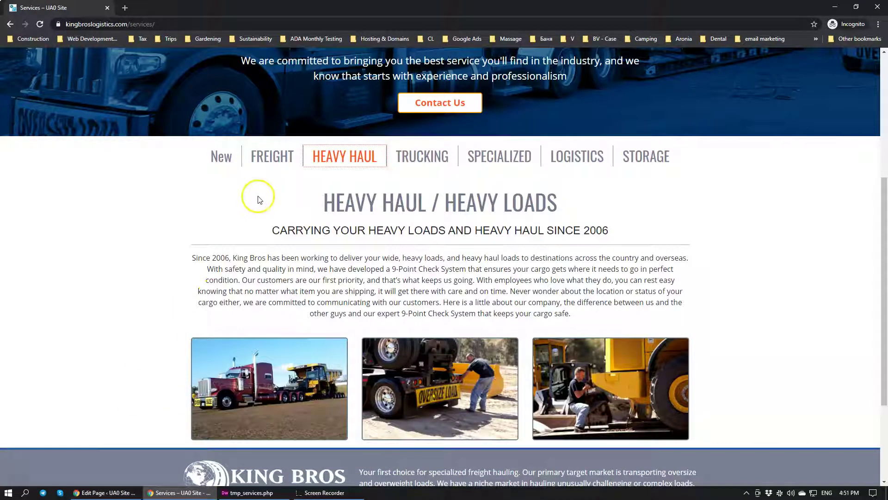
pyautogui.click(261, 160)
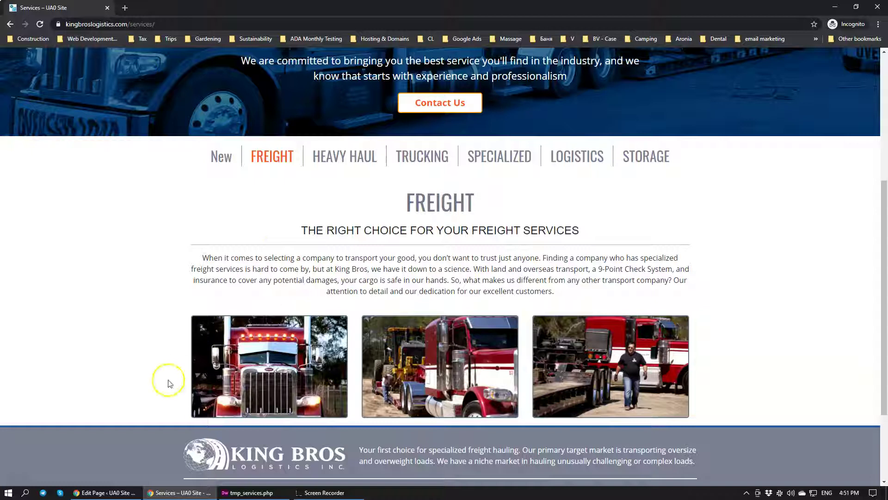
# Bring Dreamweaver back and review the h2 through image rules in my_styles.css
pyautogui.click(272, 491)
pyautogui.click(275, 9)
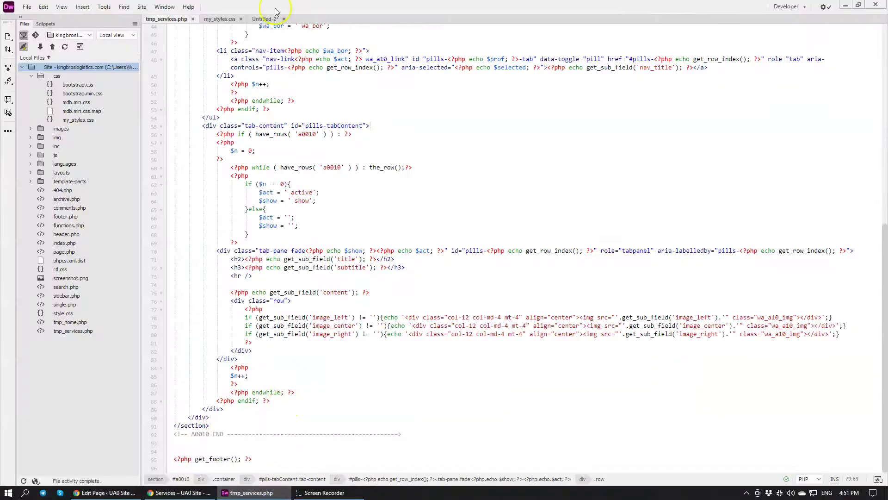
pyautogui.click(216, 20)
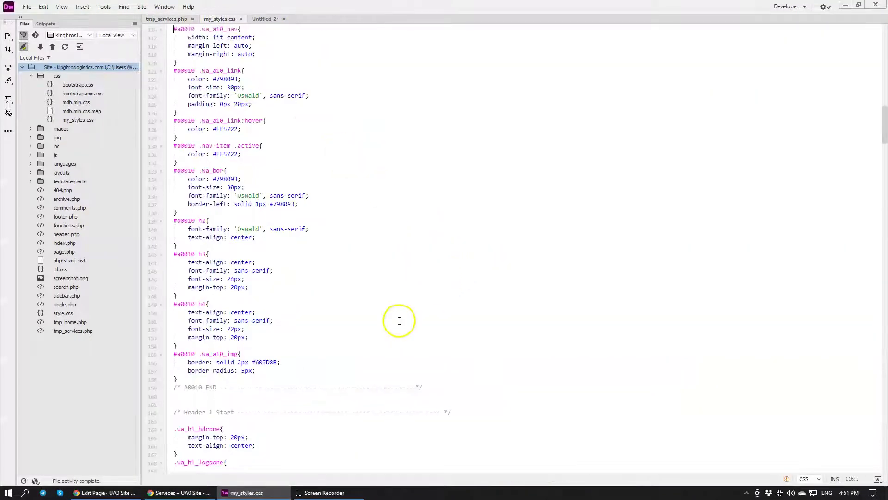
pyautogui.moveTo(348, 380); pyautogui.dragTo(301, 230)
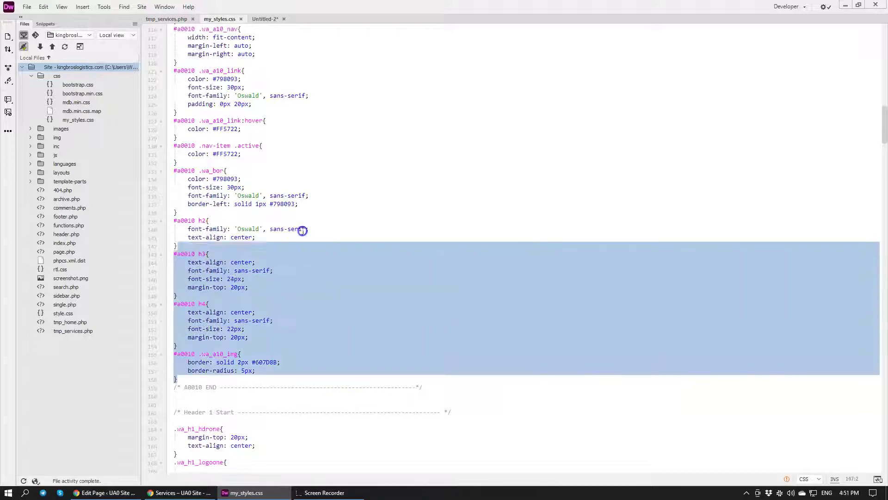
pyautogui.click(303, 260)
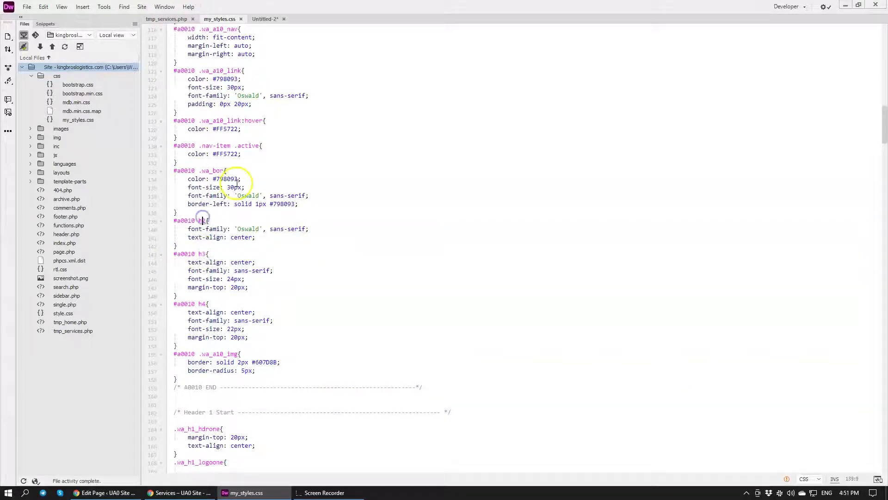
# Inspect the .wa_bor rule's declarations and font-family line, then return to the live Services page
pyautogui.click(205, 170)
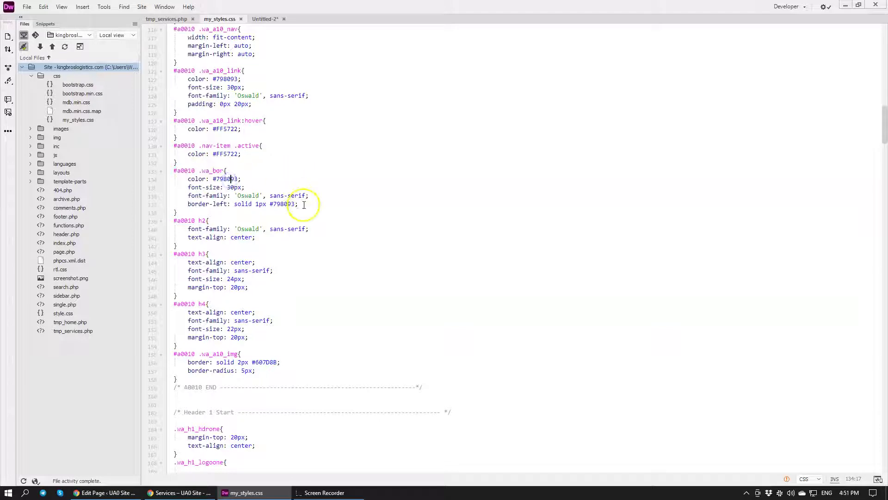
pyautogui.moveTo(309, 209); pyautogui.dragTo(307, 173)
pyautogui.click(301, 190)
pyautogui.click(305, 198)
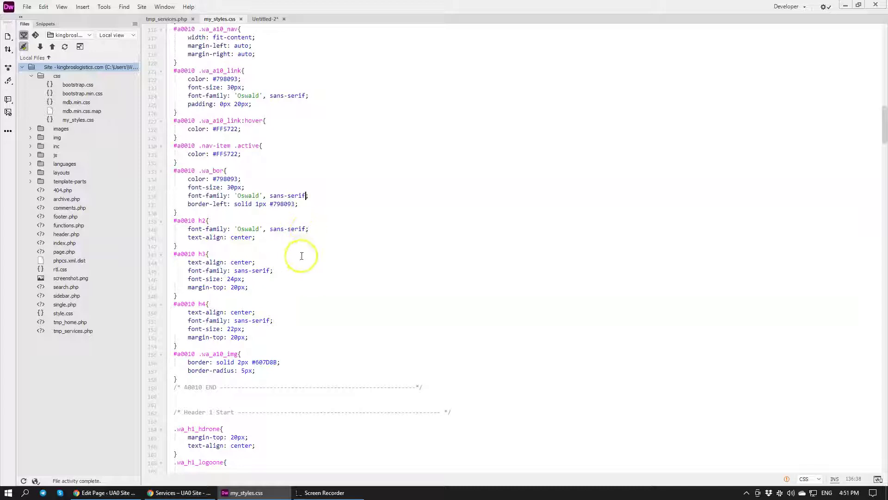
pyautogui.click(93, 495)
pyautogui.click(174, 492)
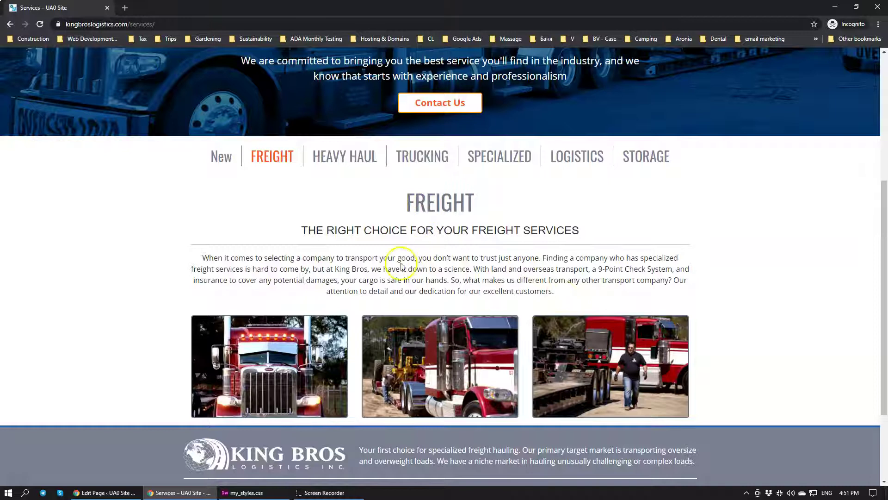
# Load acfboot.com in a new browser tab and go to Content > Inside Tabs
pyautogui.click(104, 492)
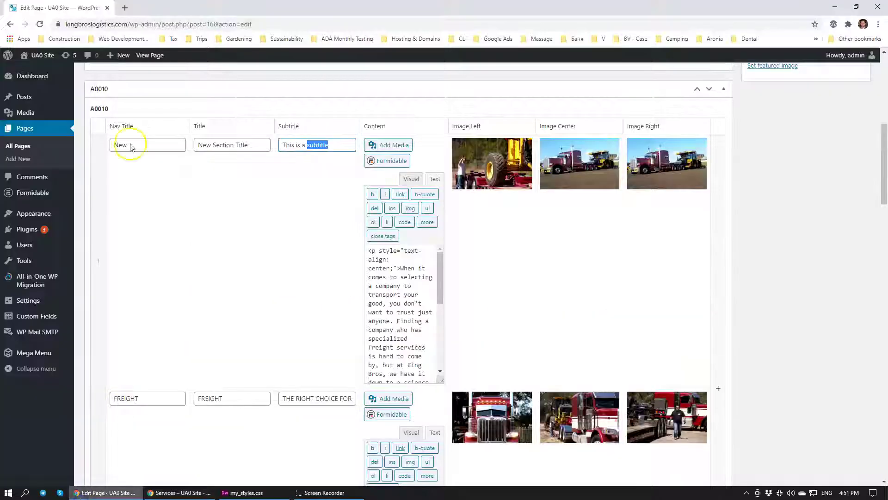
pyautogui.click(126, 7)
pyautogui.write('acfboot.com')
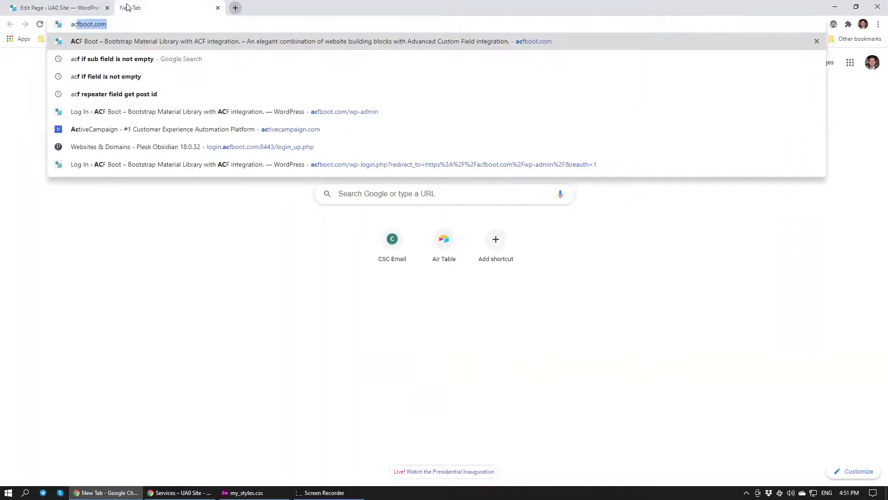
pyautogui.press('Return')
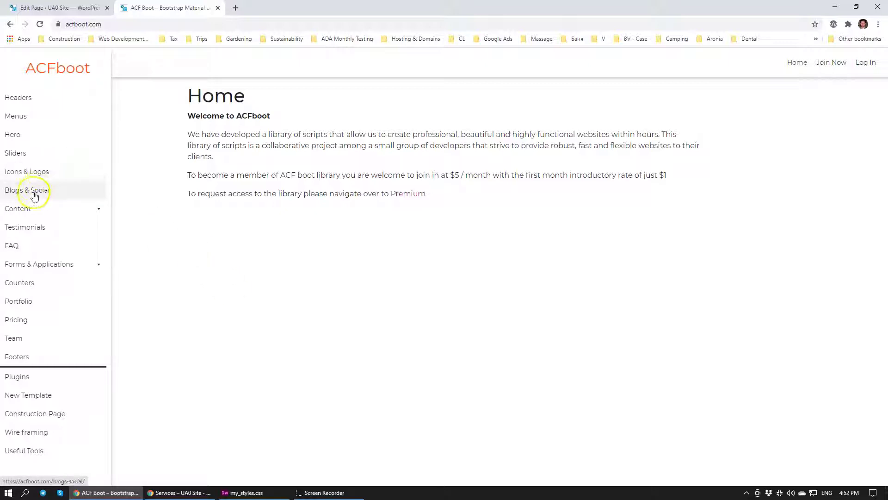
pyautogui.click(26, 211)
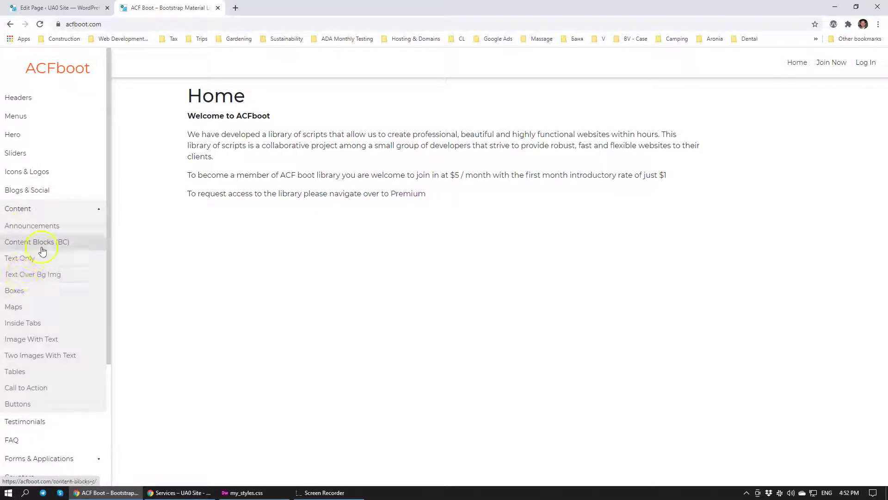
pyautogui.click(26, 292)
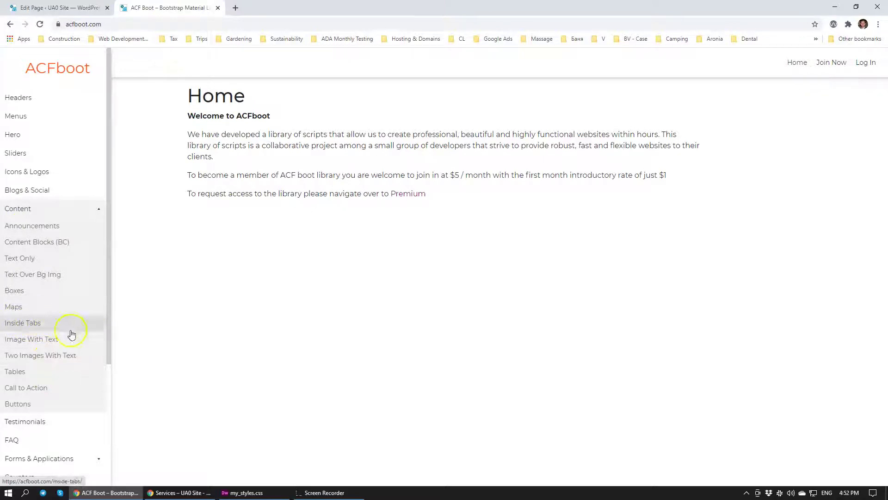
pyautogui.click(42, 326)
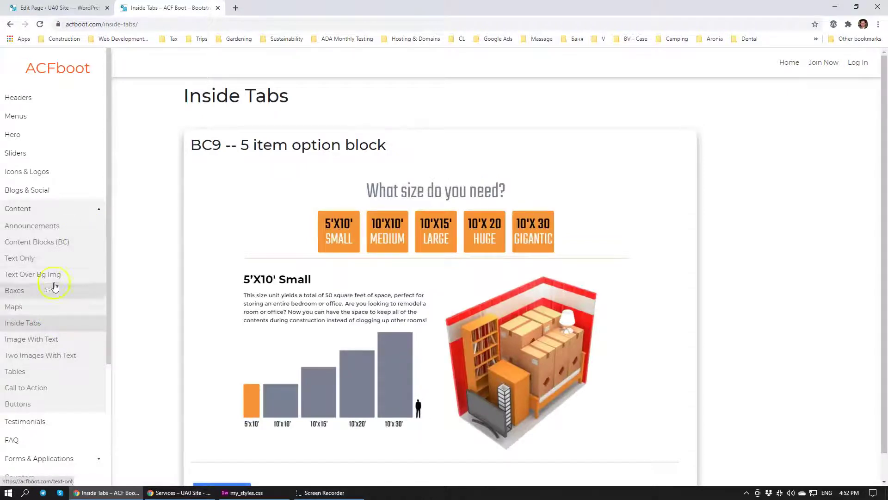
# Scroll the Inside Tabs page and expand the BC9 5 item option block, revealing the login prompt
pyautogui.scroll(-1, 248, 297)
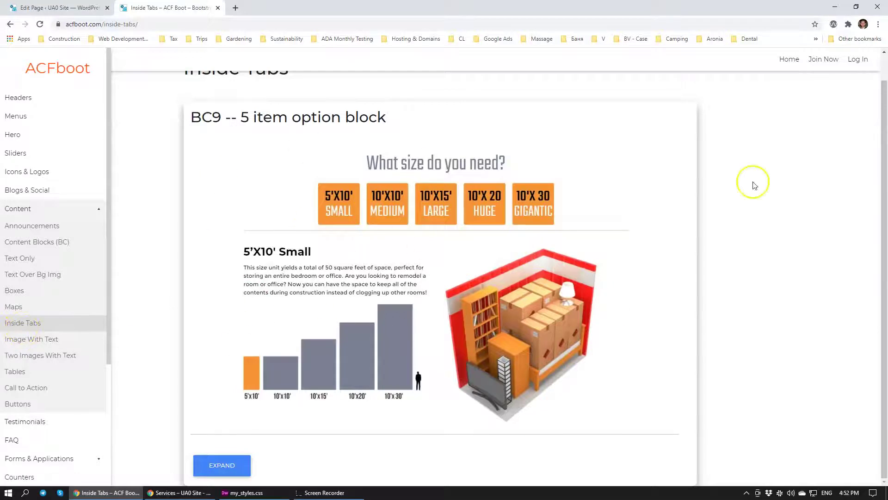
pyautogui.scroll(1, 293, 232)
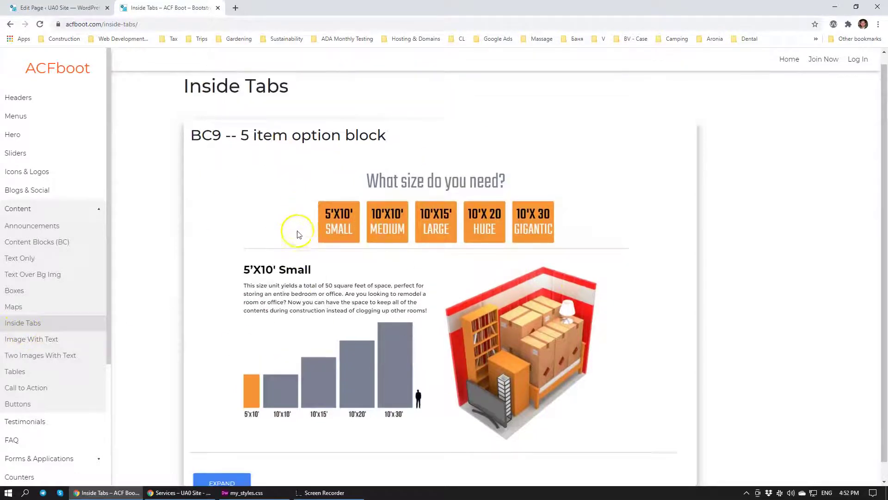
pyautogui.scroll(-1, 292, 233)
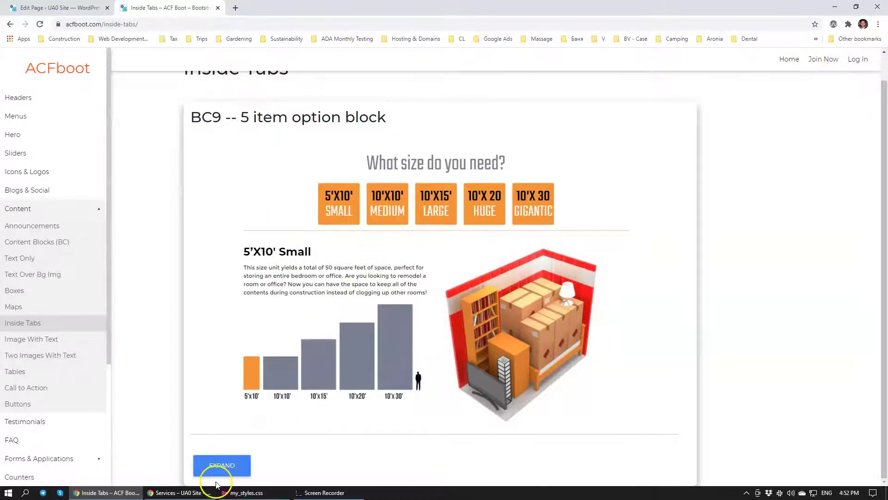
pyautogui.click(218, 465)
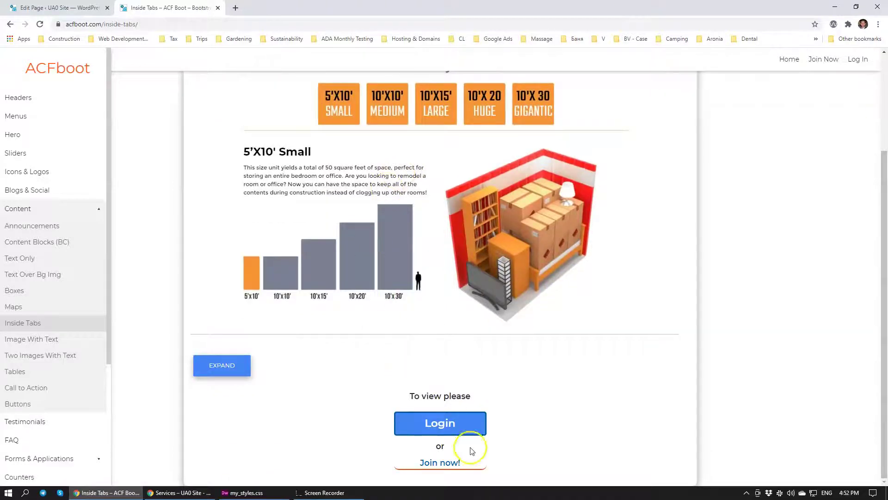
# Log in to ACFboot with the saved account and reopen Content > Inside Tabs
pyautogui.click(457, 428)
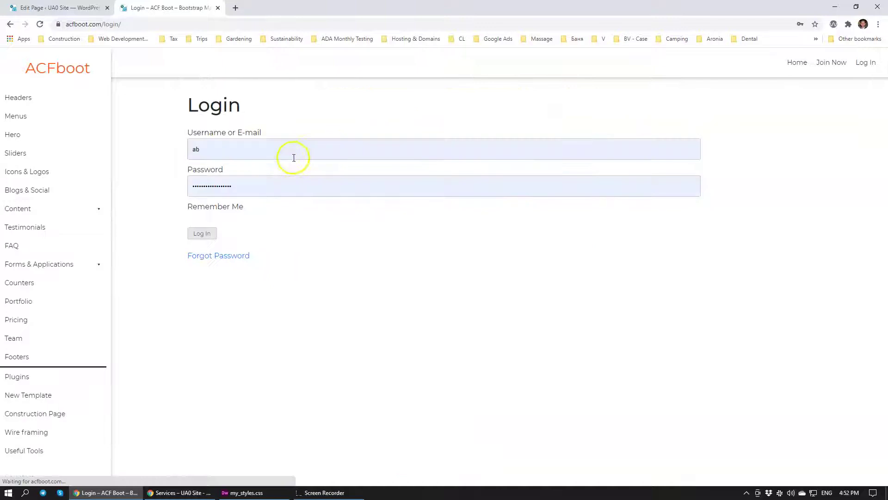
pyautogui.click(218, 151)
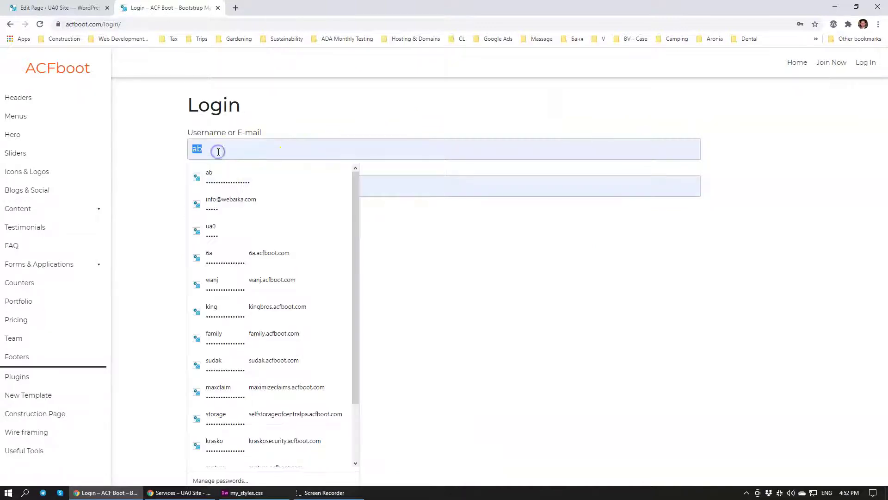
pyautogui.click(213, 199)
pyautogui.click(203, 234)
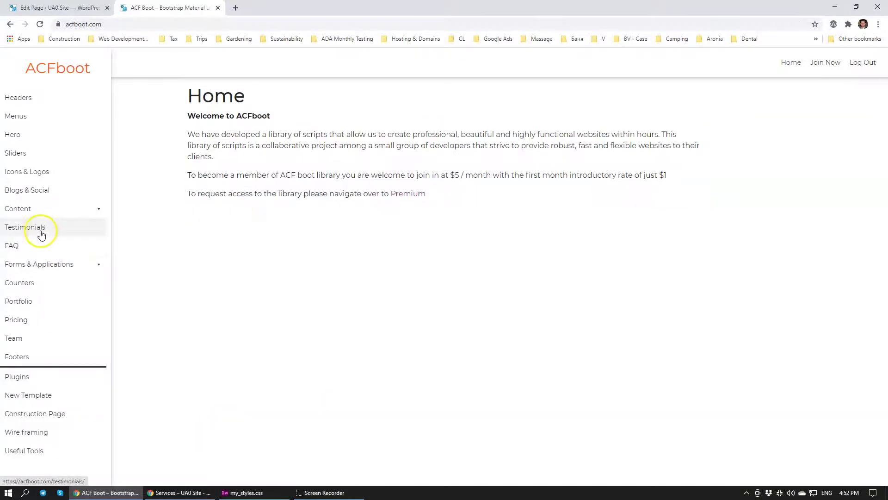
pyautogui.click(64, 211)
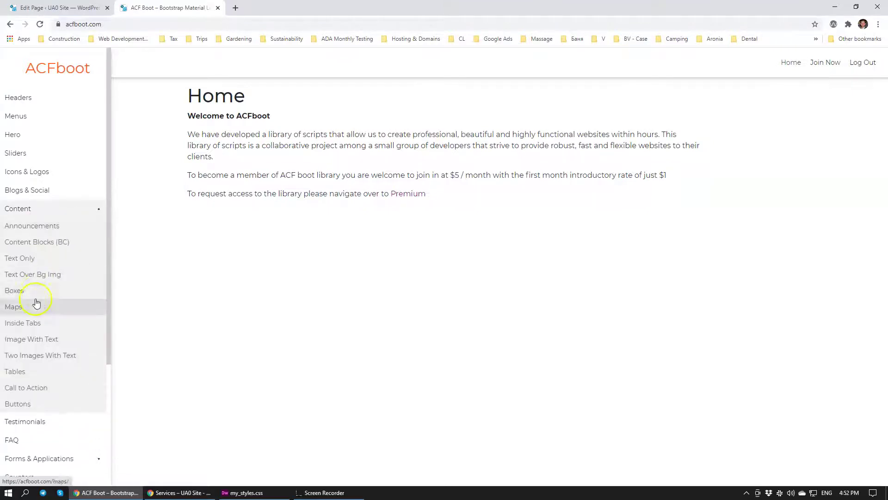
pyautogui.click(22, 323)
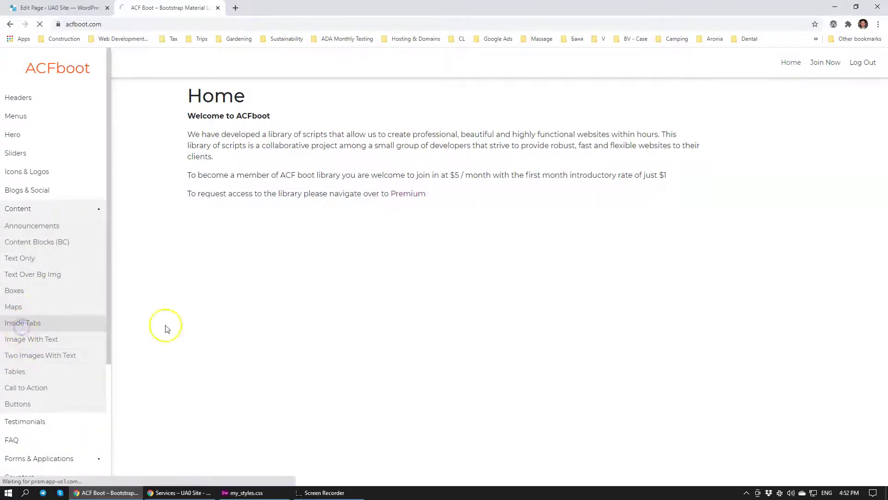
# Scroll down to the BC9 block's HTML and CSS code boxes, then return to the WordPress page editor
pyautogui.scroll(-1, 355, 321)
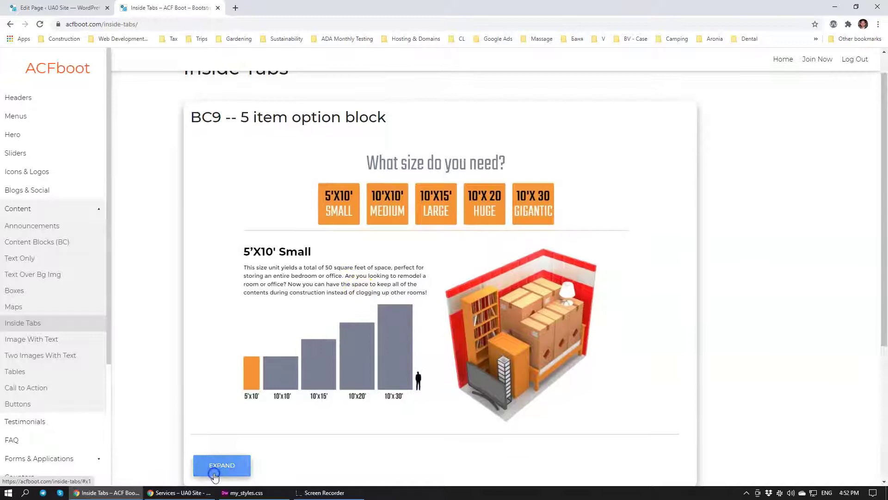
pyautogui.scroll(-4, 300, 339)
pyautogui.scroll(-1, 300, 339)
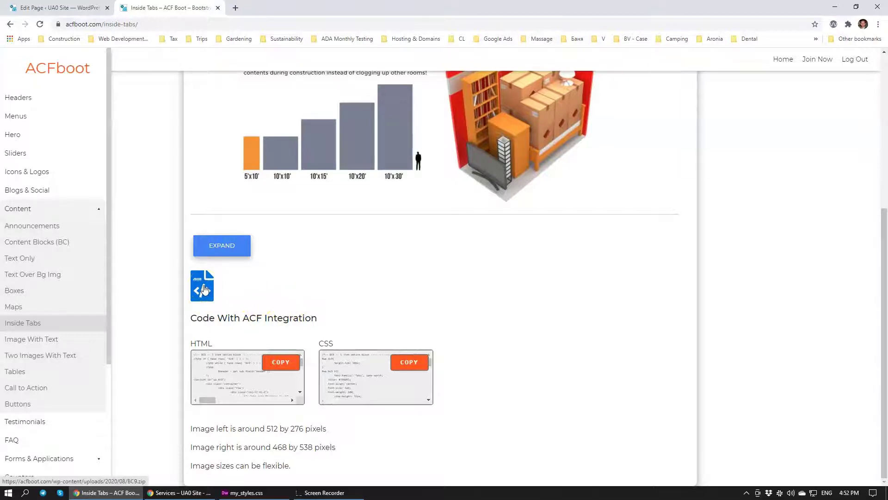
pyautogui.click(58, 7)
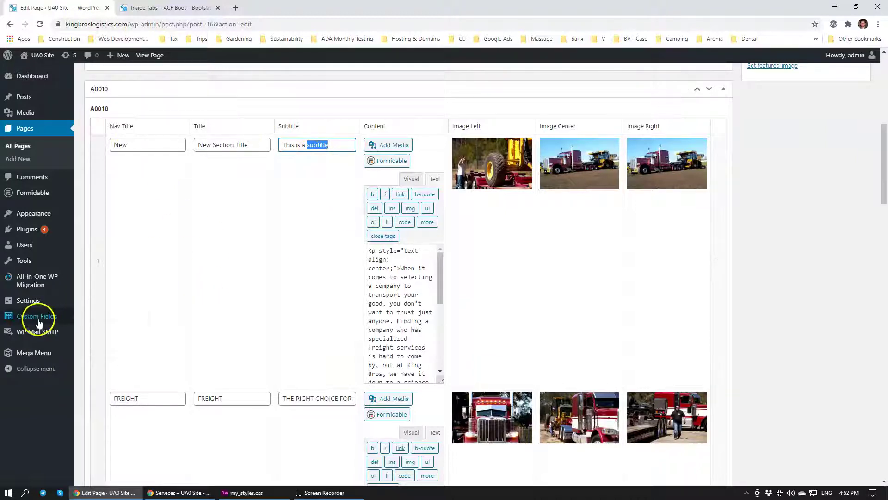
# On the ACF custom fields Tools page, choose the A0001 JSON file for import
pyautogui.moveTo(34, 316)
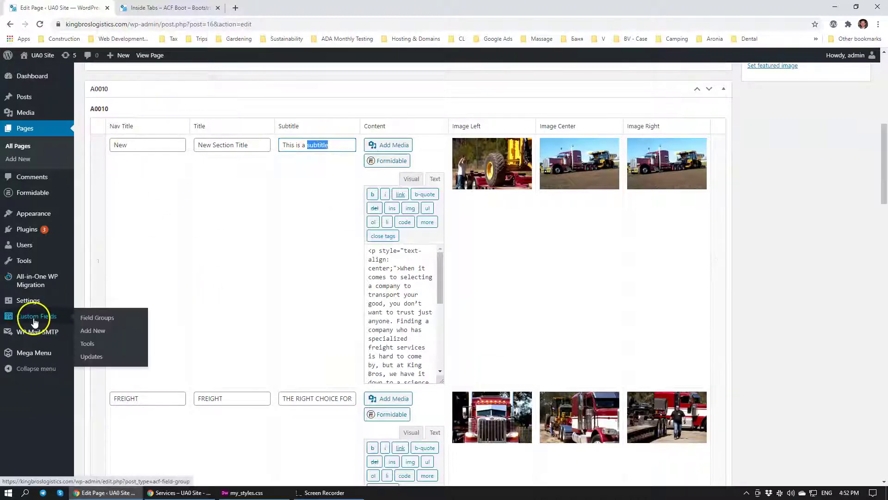
pyautogui.click(86, 344)
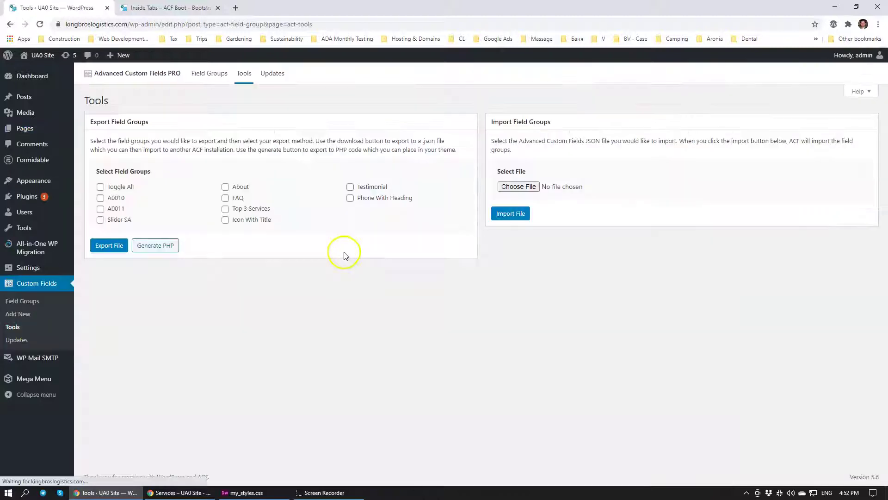
pyautogui.click(512, 186)
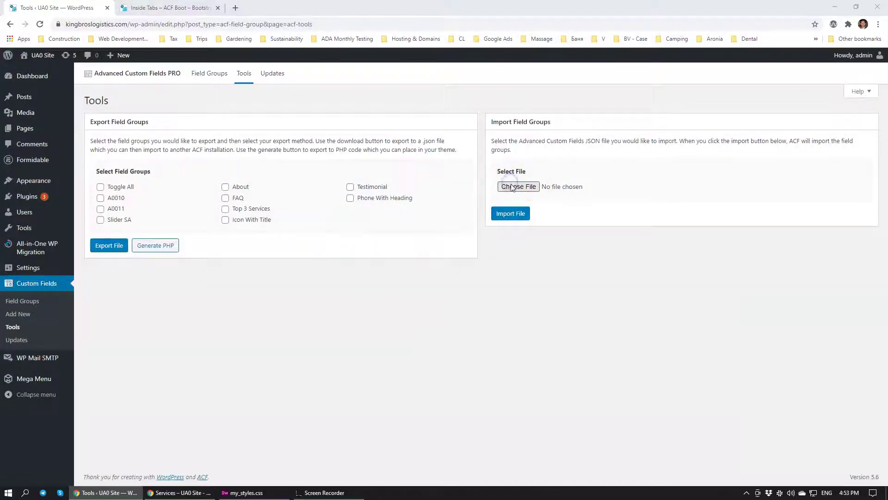
pyautogui.click(531, 77)
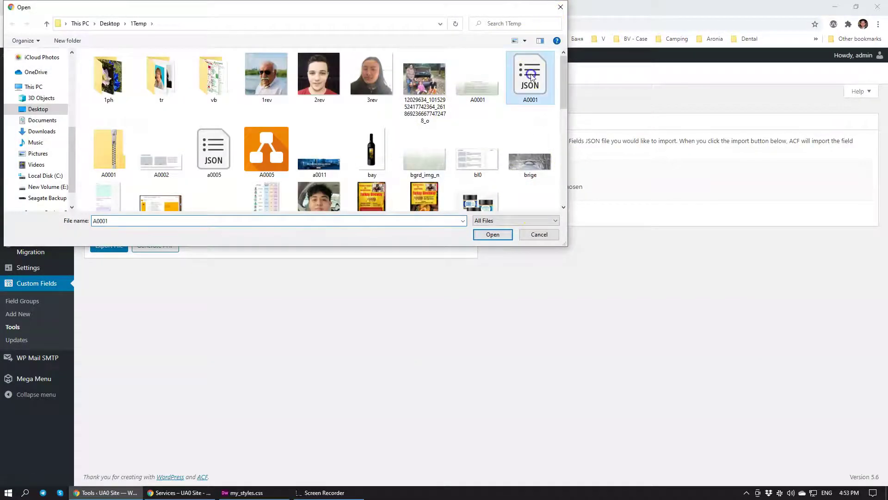
pyautogui.click(491, 236)
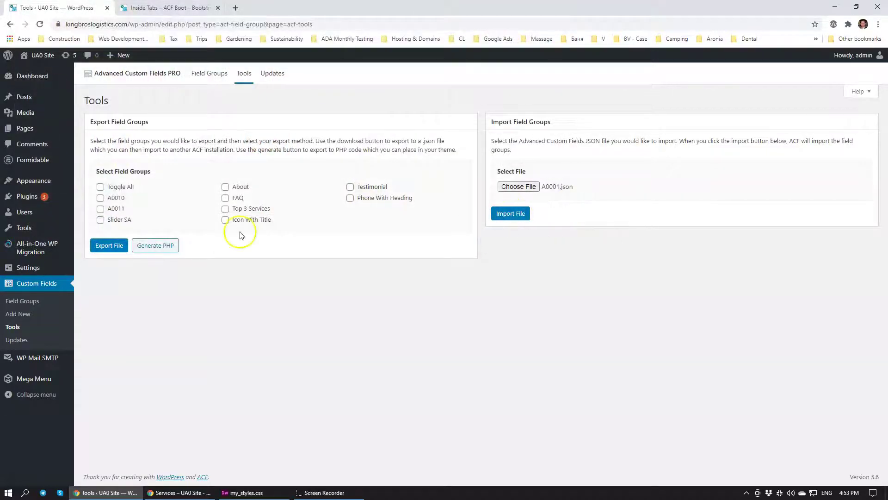
# Copy the Inside Tabs HTML code from ACFboot and switch back to Dreamweaver
pyautogui.click(157, 8)
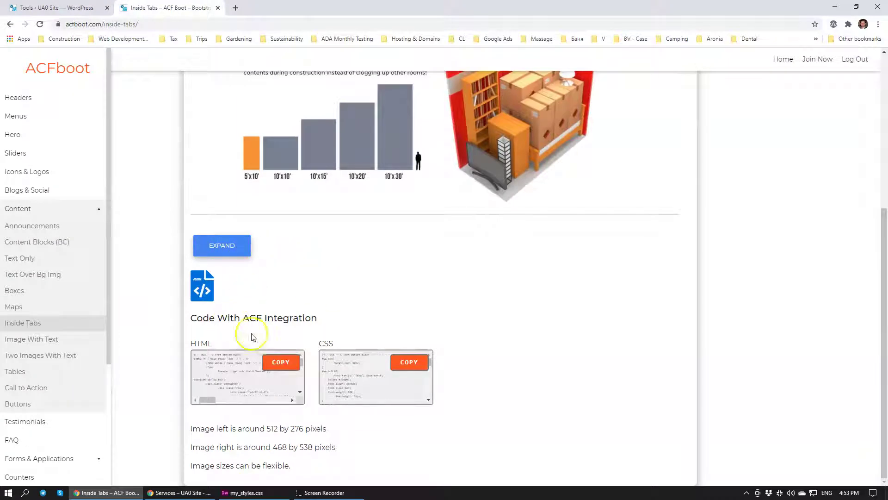
pyautogui.click(275, 364)
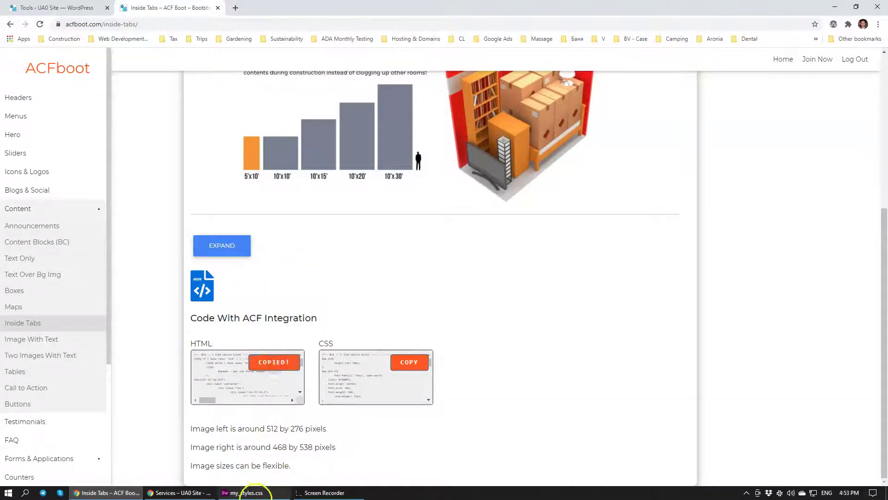
pyautogui.click(233, 492)
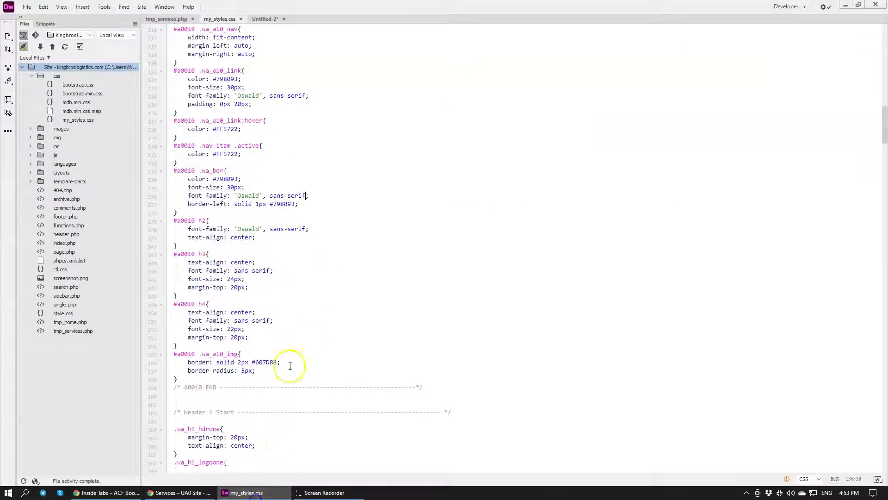
# Paste the copied BC9 tabs code below A0010 in tmp_services.php, then undo the paste
pyautogui.click(166, 19)
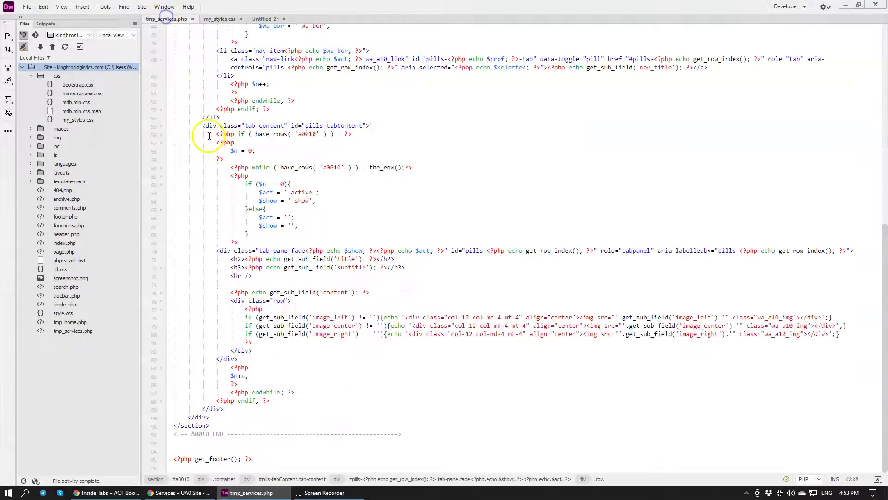
pyautogui.click(433, 443)
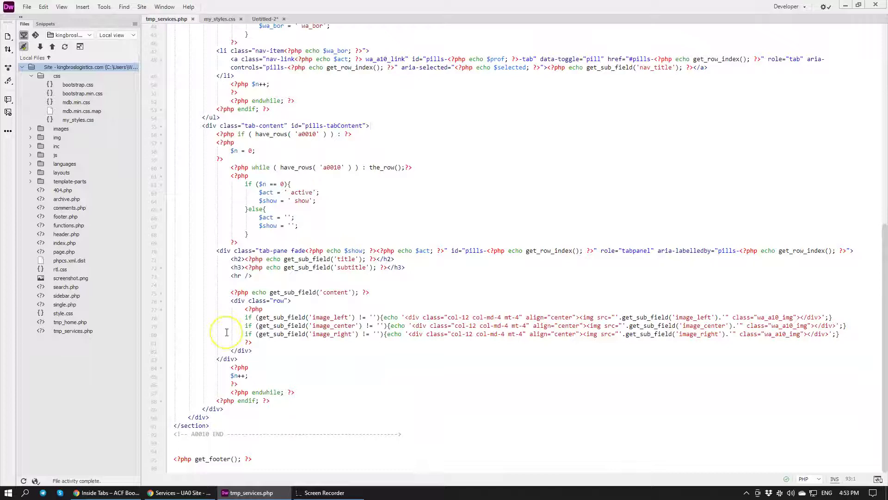
pyautogui.hotkey('ctrl', 'x')
pyautogui.hotkey('ctrl', 'v')
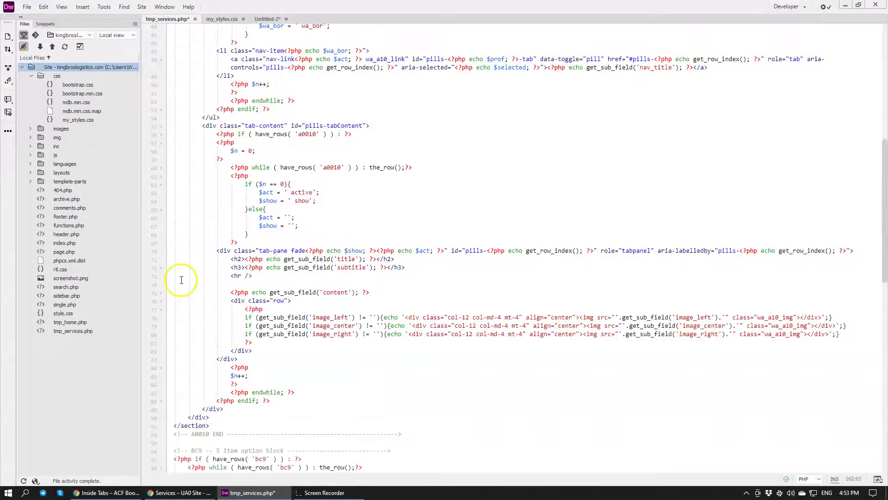
pyautogui.scroll(-20, 255, 292)
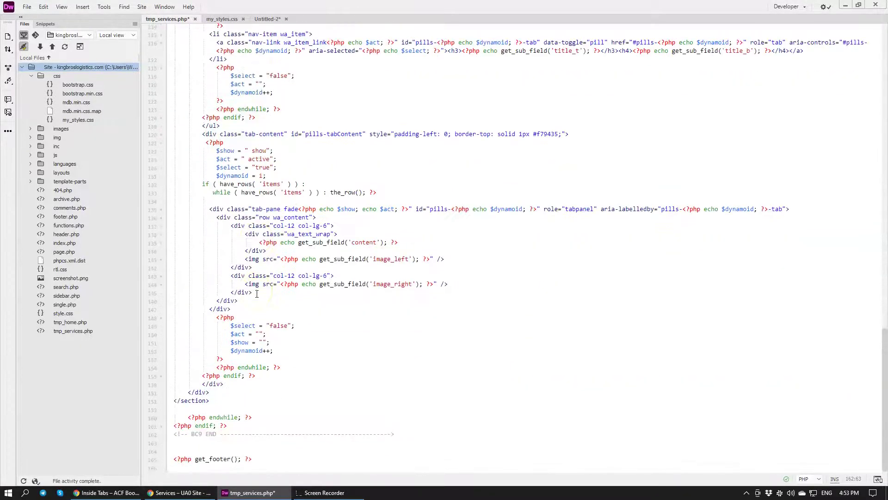
pyautogui.hotkey('ctrl', 'z')
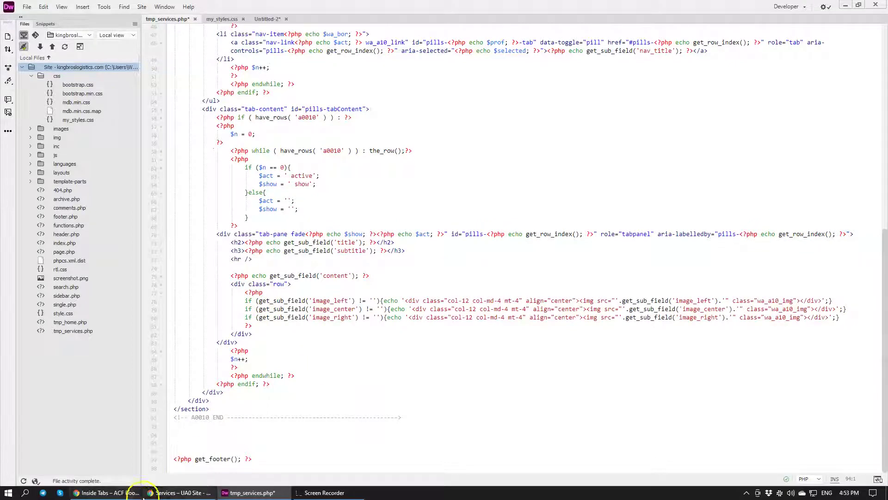
pyautogui.click(147, 493)
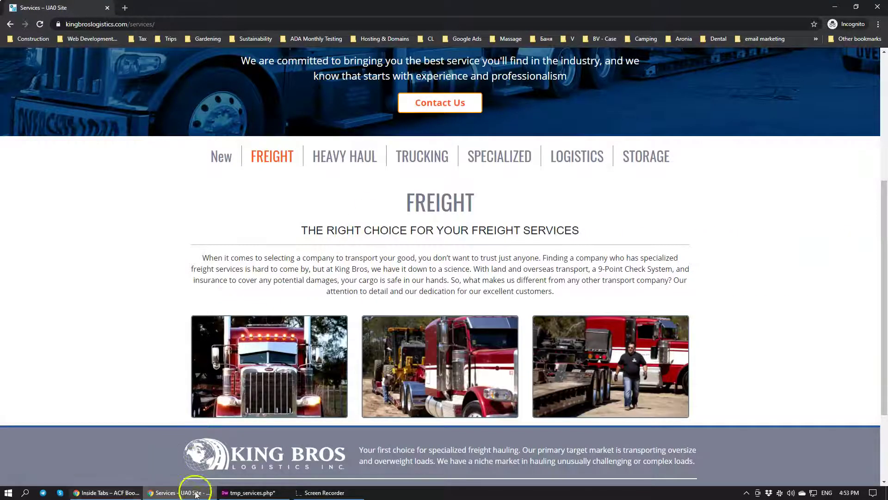
# Cycle through the Dreamweaver, ACFboot and ACF Tools windows back to the live Services page
pyautogui.click(248, 493)
pyautogui.click(106, 493)
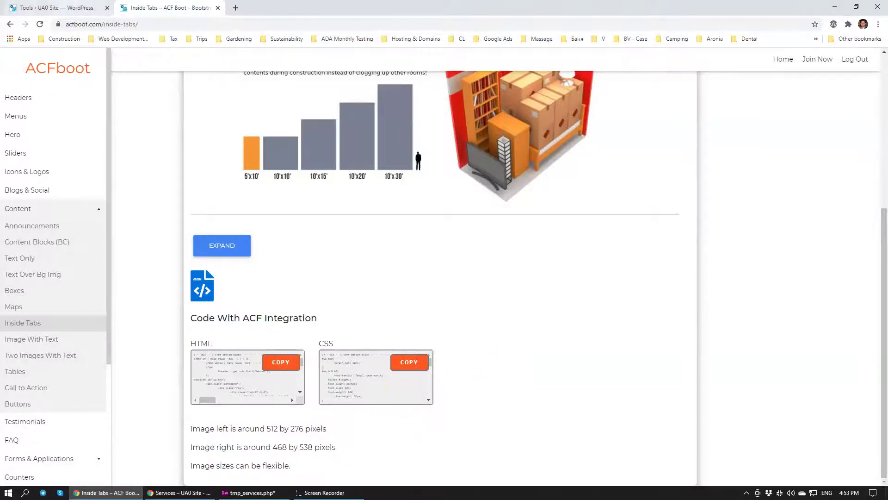
pyautogui.click(56, 8)
pyautogui.click(178, 493)
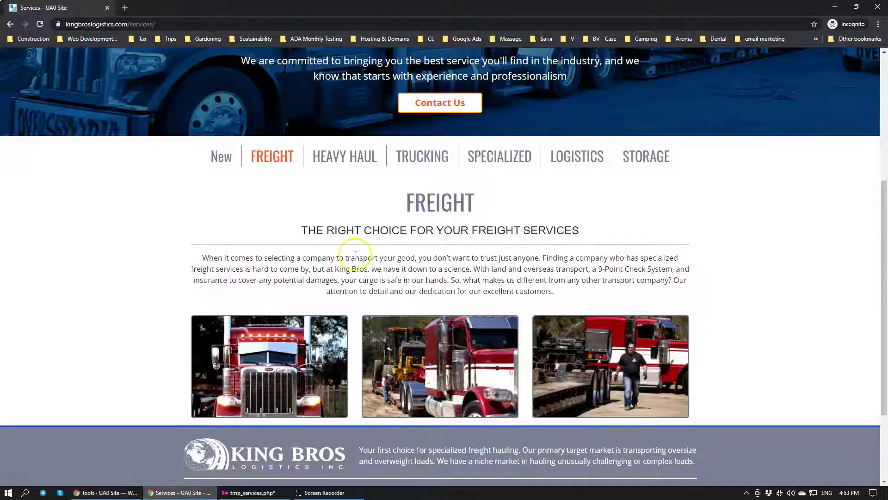
# Show the HEAVY HAUL, TRUCKING, SPECIALIZED, LOGISTICS and STORAGE tabs, then highlight the storage description
pyautogui.click(344, 157)
pyautogui.click(421, 156)
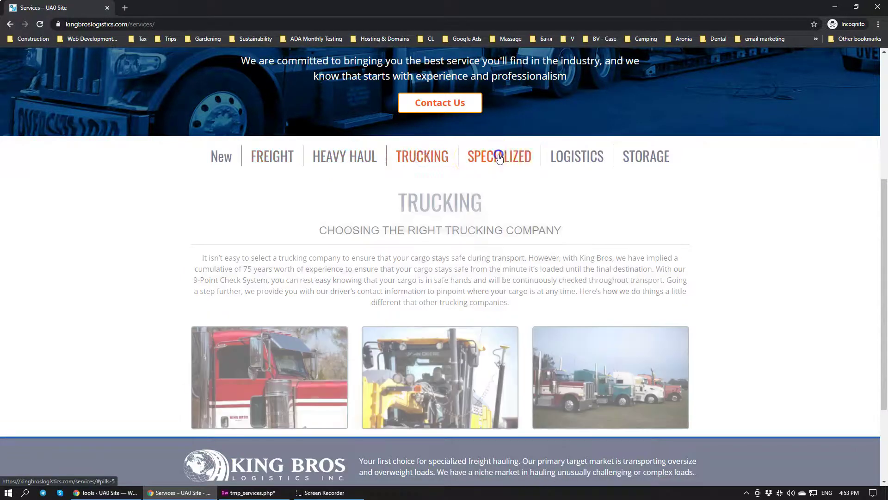
pyautogui.click(499, 156)
pyautogui.click(577, 157)
pyautogui.click(648, 157)
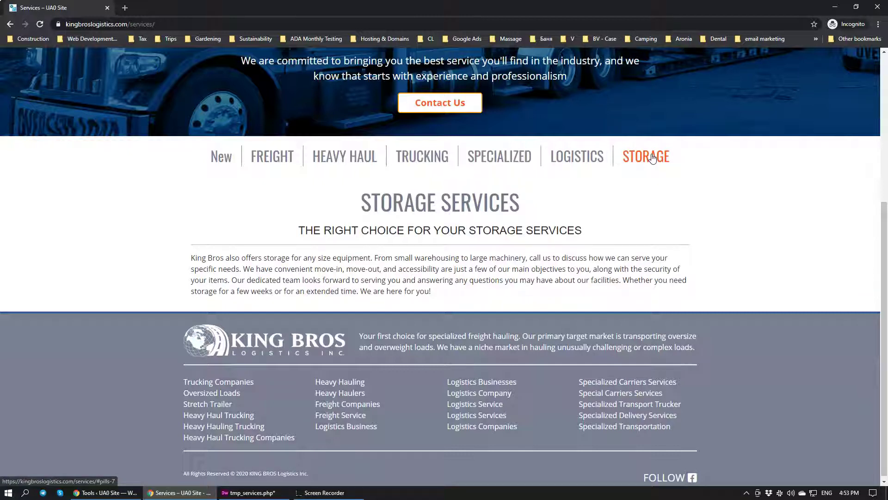
pyautogui.click(447, 290)
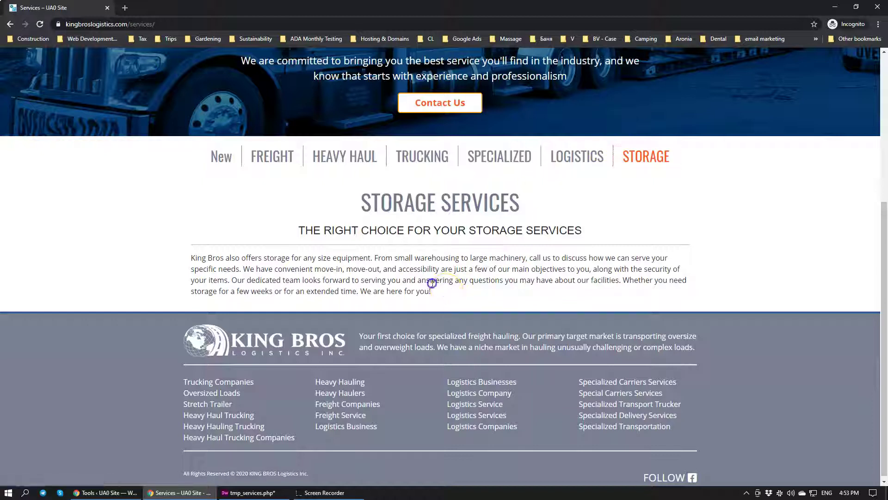
pyautogui.moveTo(431, 283); pyautogui.dragTo(203, 258)
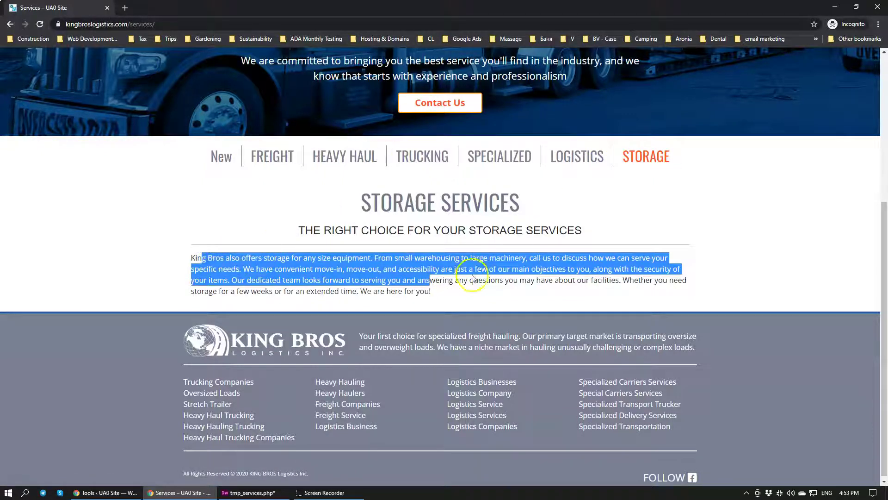
pyautogui.click(443, 204)
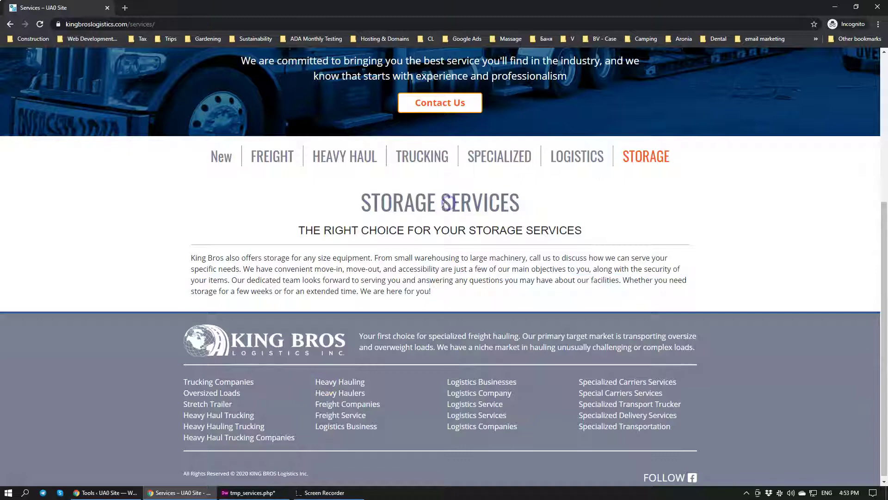
# Switch to the ACFboot Inside Tabs page, scroll up to the BC9 block, then return to tmp_services.php
pyautogui.click(105, 492)
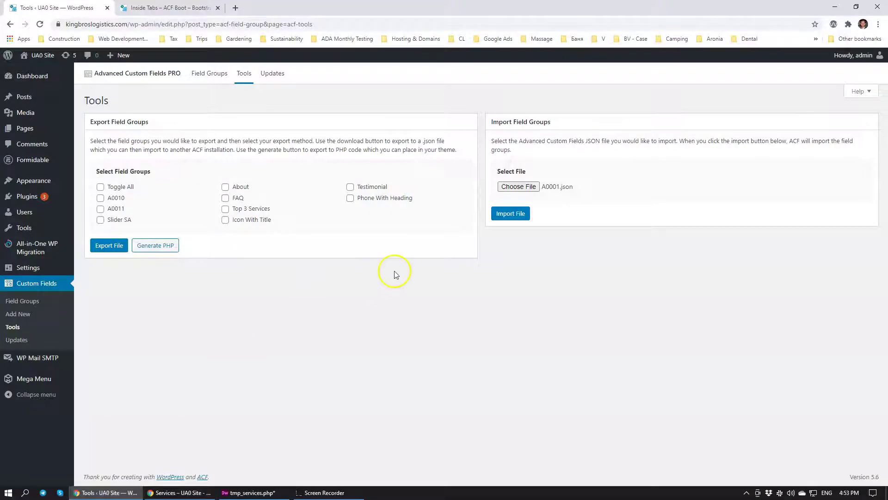
pyautogui.hotkey('ctrl', 'Tab')
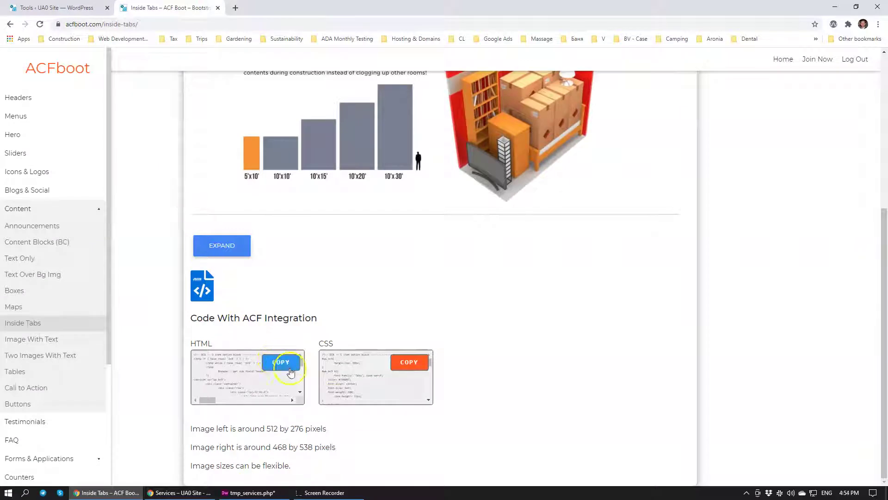
pyautogui.scroll(5, 388, 291)
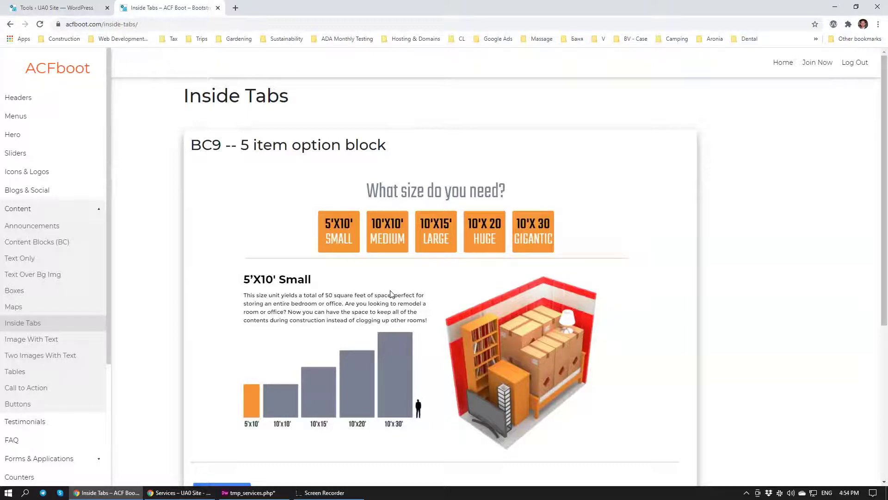
pyautogui.click(235, 492)
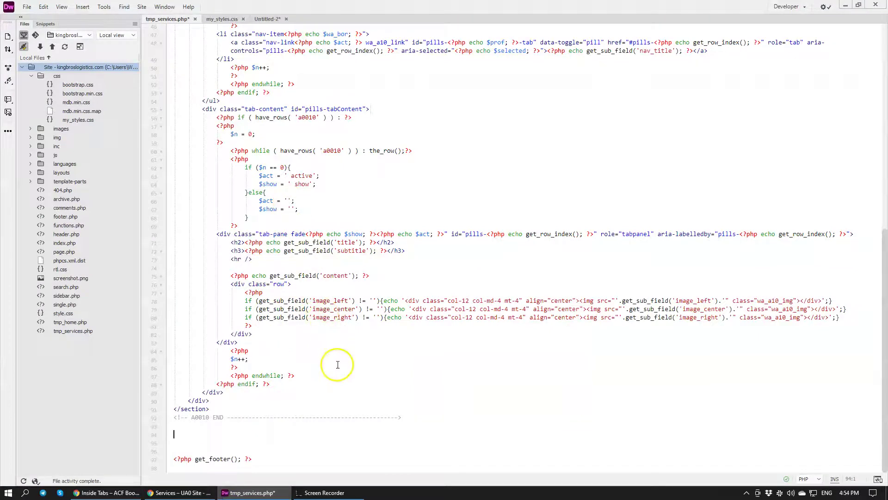
# Save tmp_services.php so the A0010 tabs section ending above get_footer uploads to the site
pyautogui.scroll(7, 355, 365)
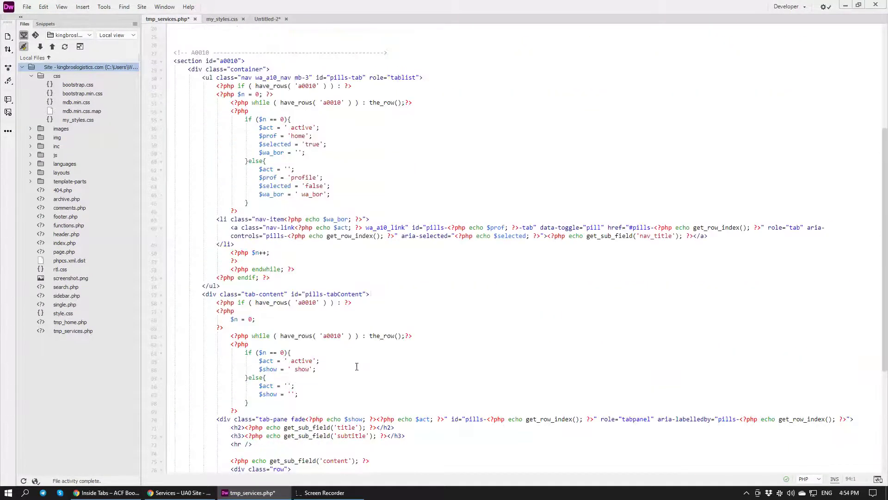
pyautogui.scroll(8, 356, 366)
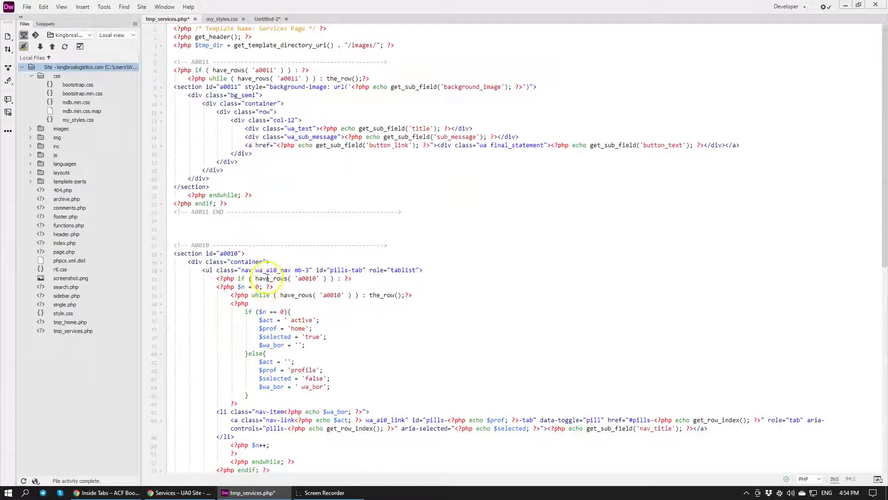
pyautogui.hotkey('ctrl', 's')
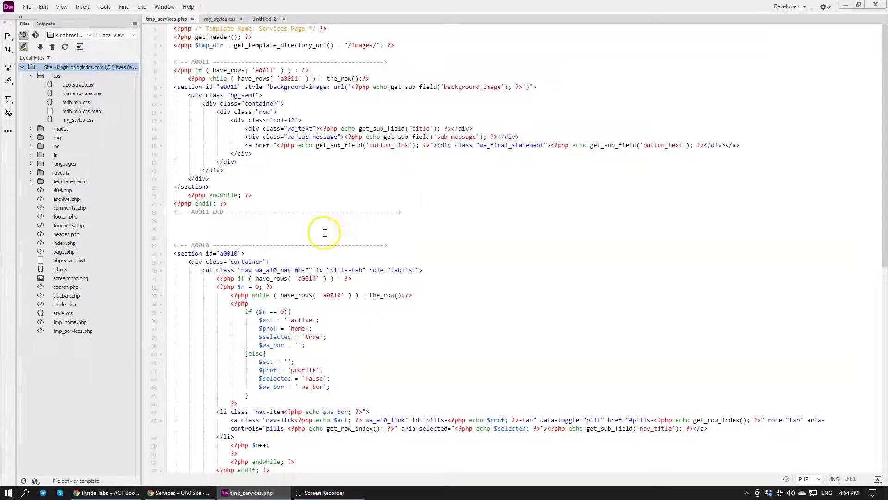
pyautogui.scroll(-5, 310, 278)
pyautogui.scroll(-9, 314, 290)
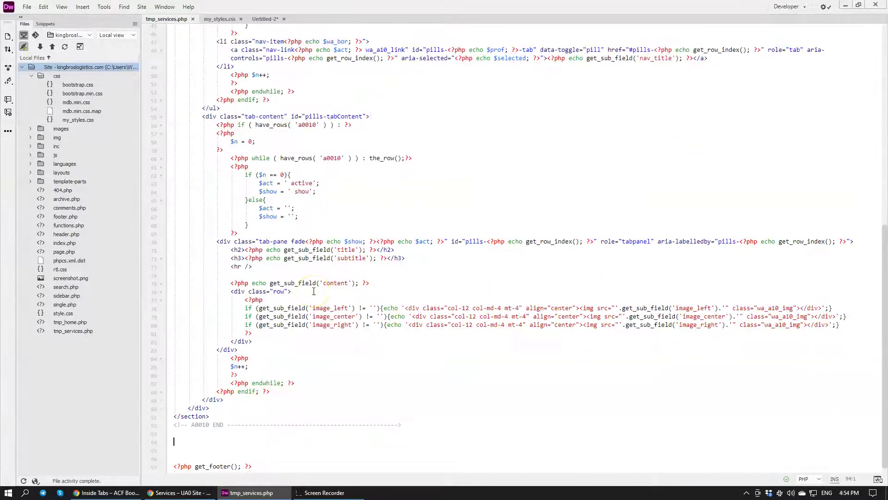
pyautogui.scroll(-1, 314, 290)
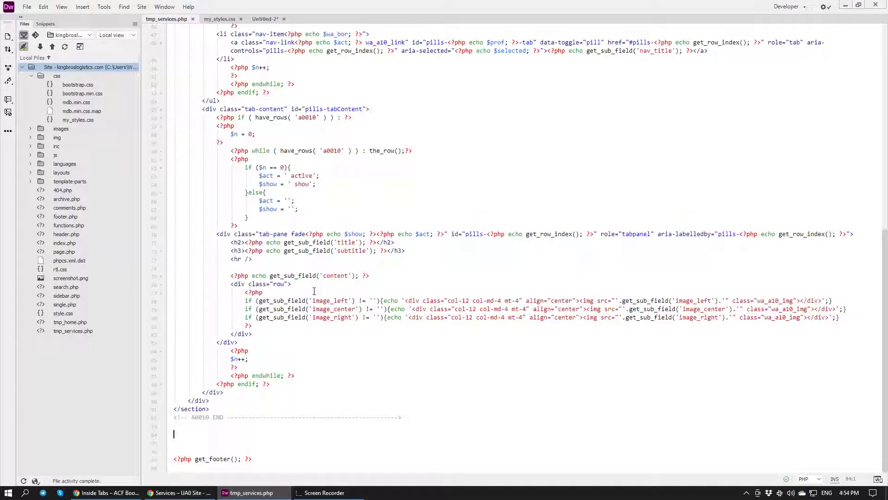
# Switch the browser to ACFboot's Inside Tabs page with the BC9 5 item option block
pyautogui.click(168, 493)
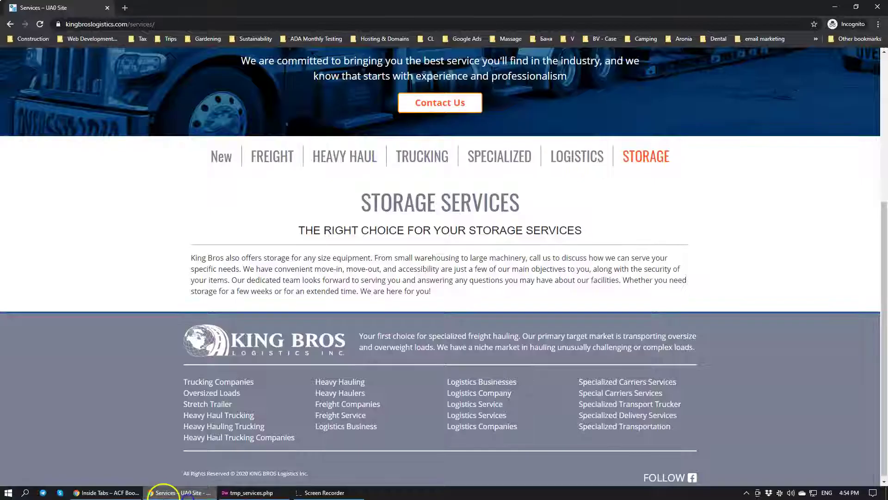
pyautogui.click(121, 494)
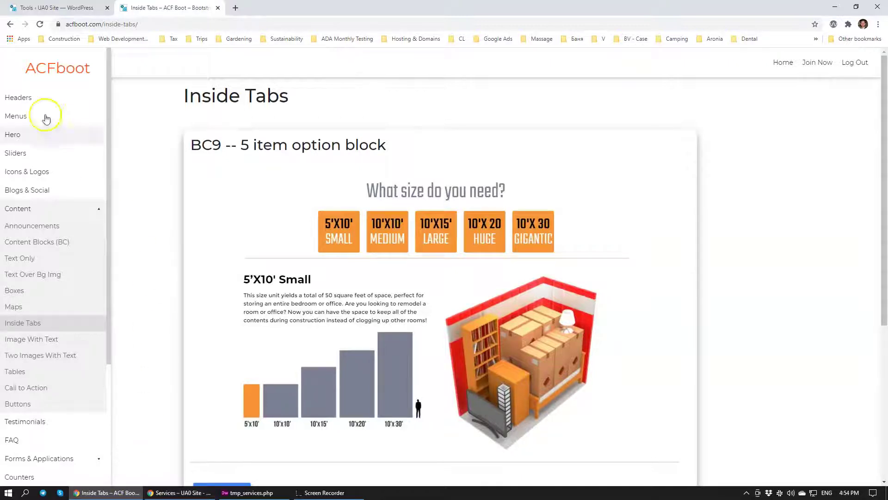